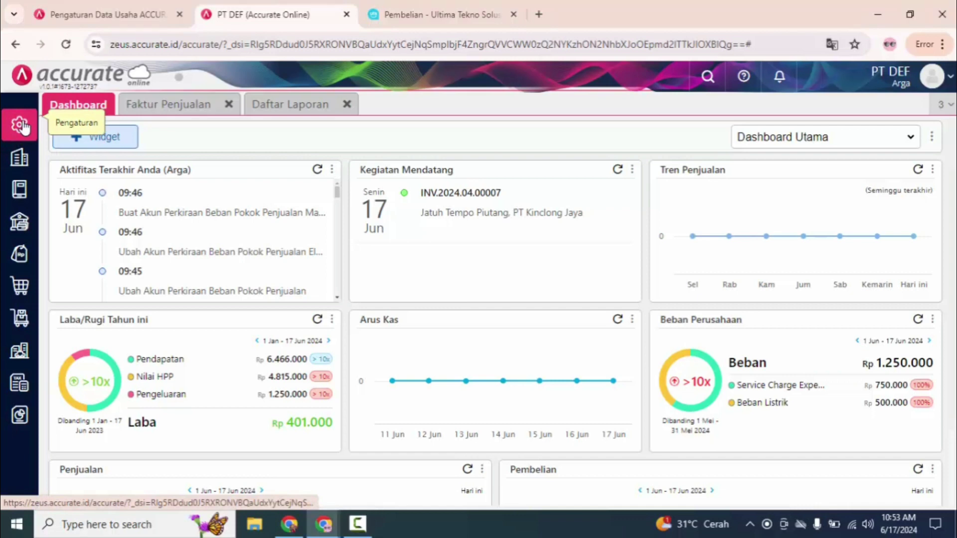
Step: Open the company preferences and review the company information and its address details
left_click(22, 127)
left_click(87, 221)
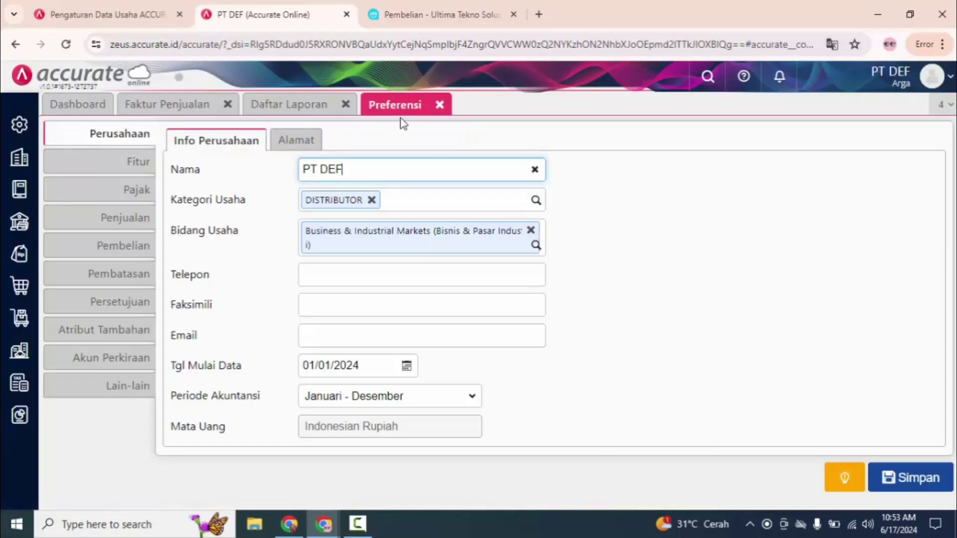
left_click(96, 136)
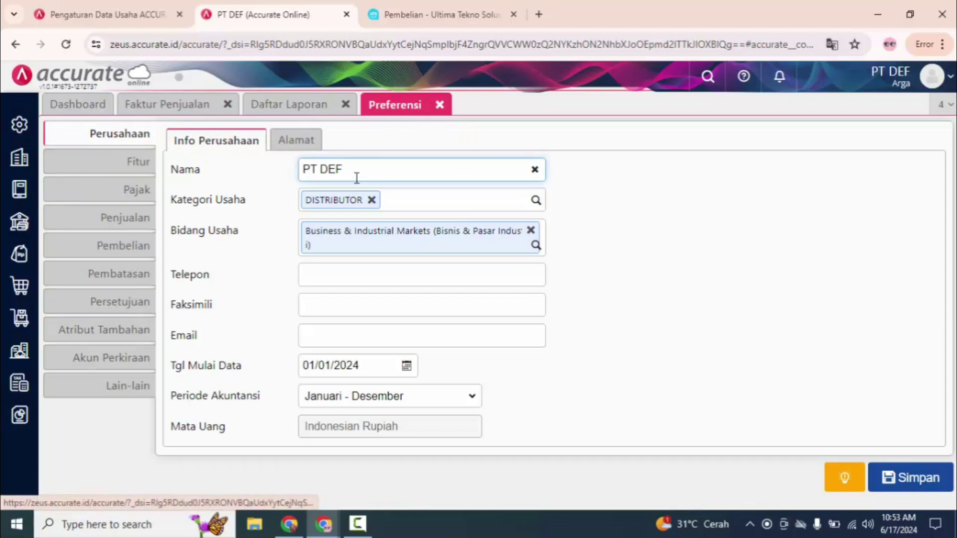
left_click_drag(368, 171, 291, 171)
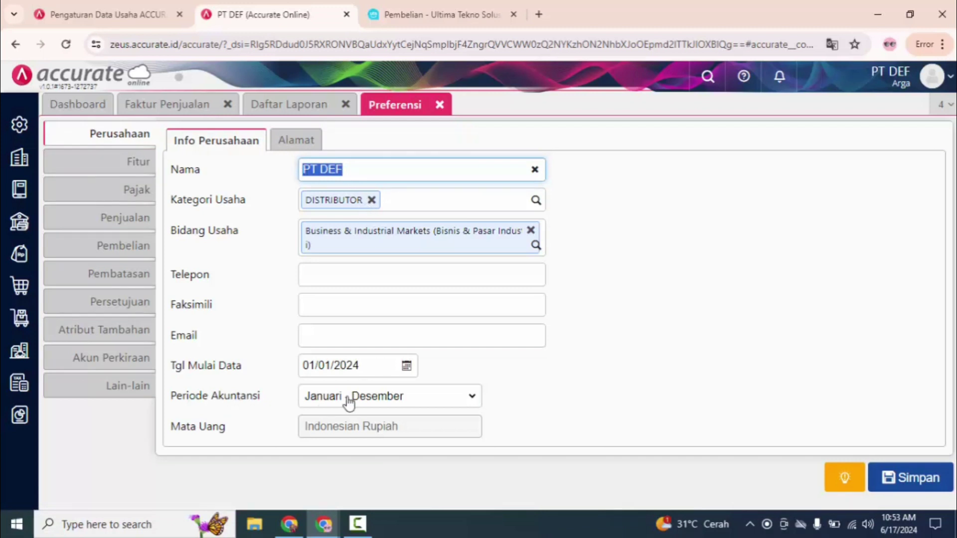
left_click(296, 145)
left_click(297, 188)
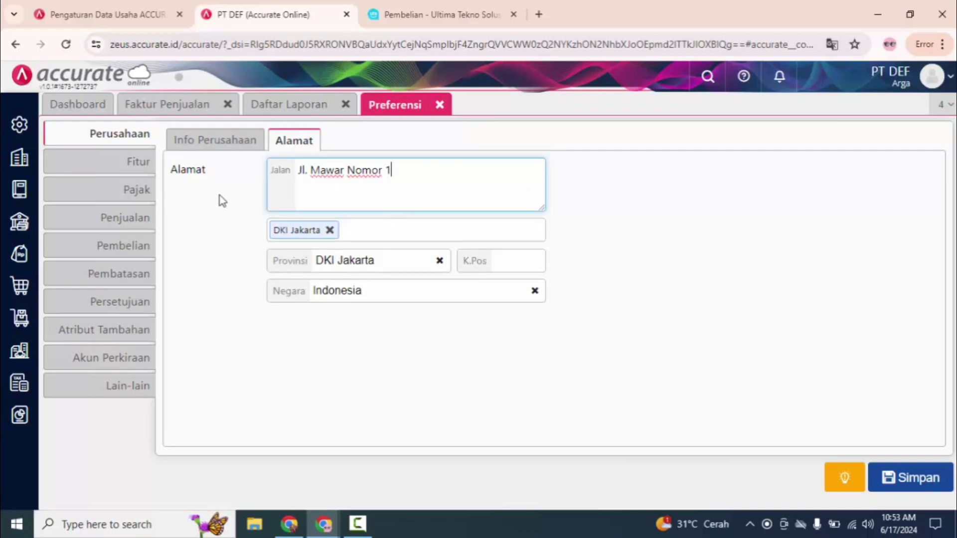
Step: Review the enabled features for Perusahaan, Penjualan, Pembelian and Persediaan in the Fitur preferences
left_click(120, 173)
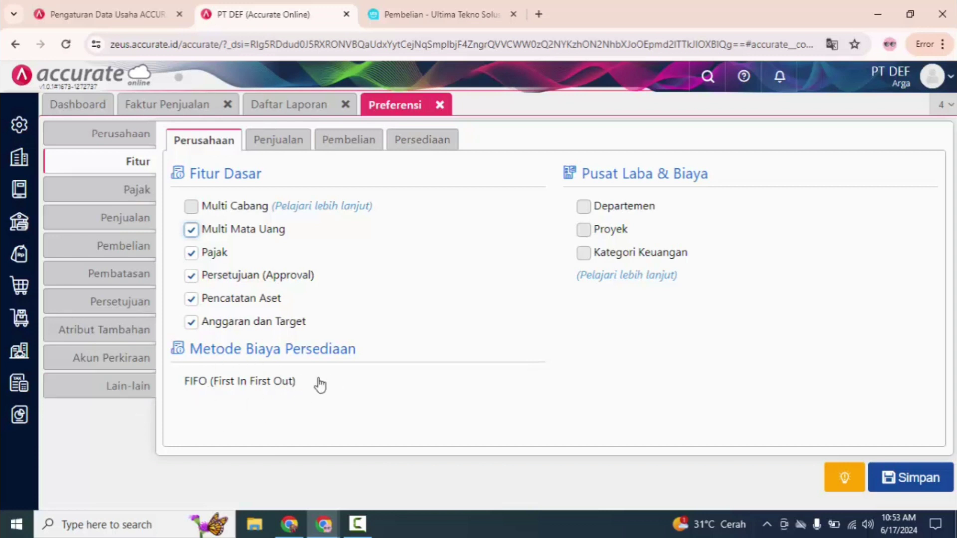
left_click(281, 144)
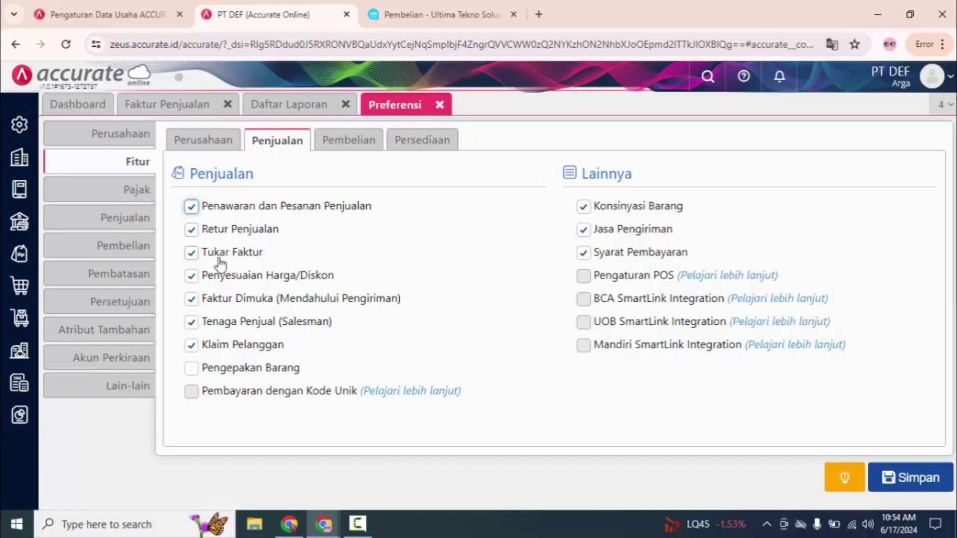
left_click(365, 141)
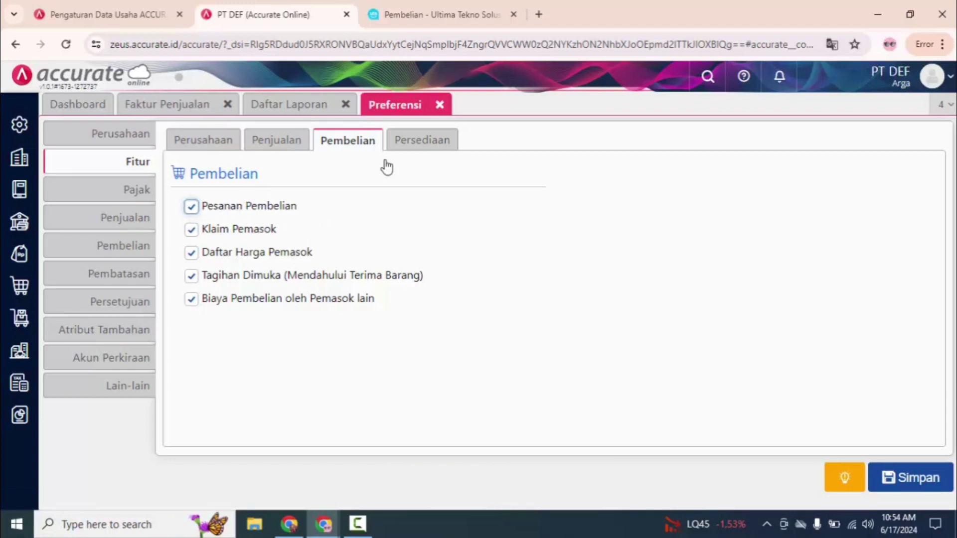
left_click(428, 142)
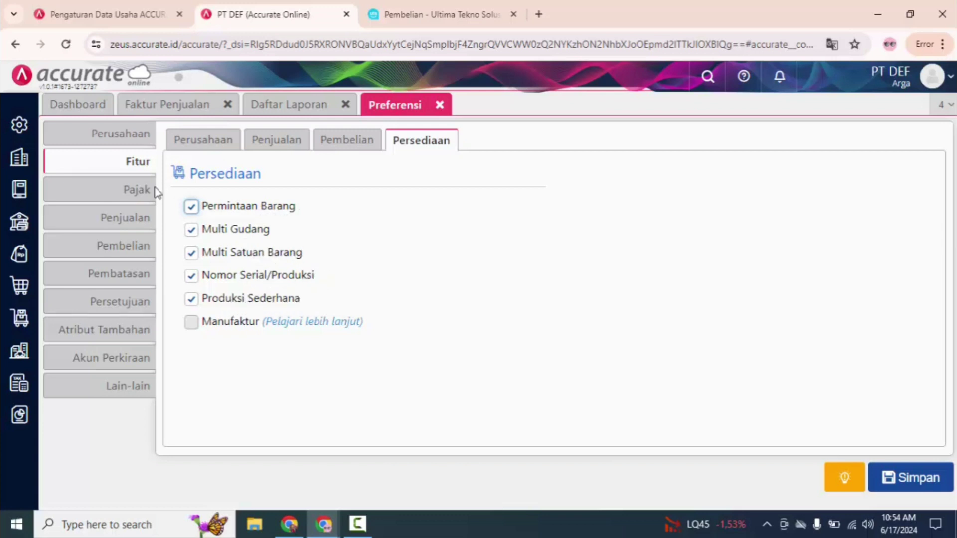
Step: Review the company tax information and address, and the sales return and new-customer tax options in the Penjualan preferences
left_click(130, 202)
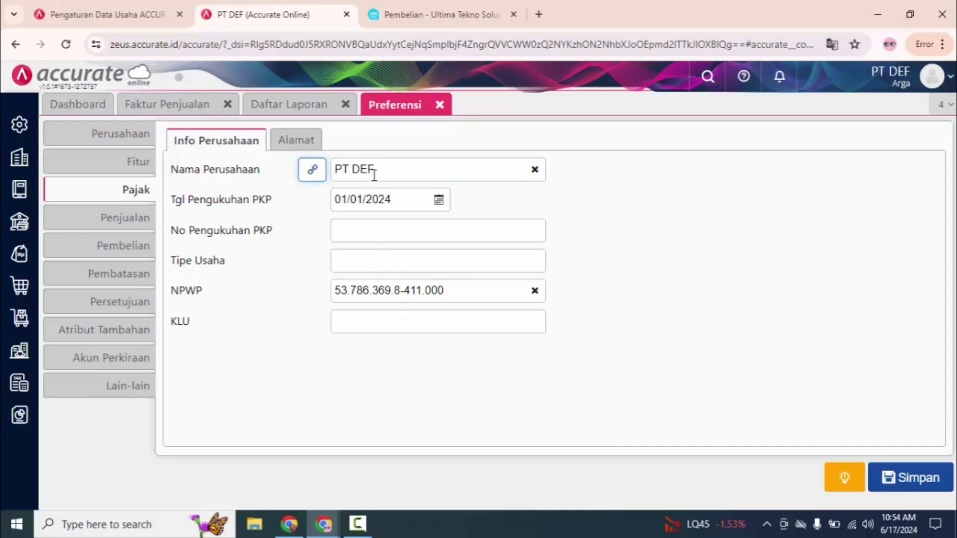
left_click(284, 140)
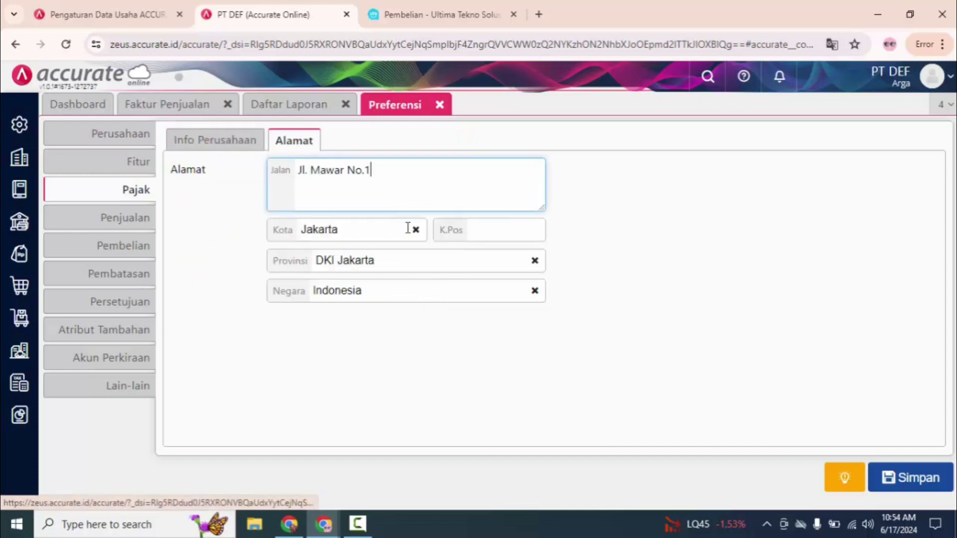
left_click(131, 233)
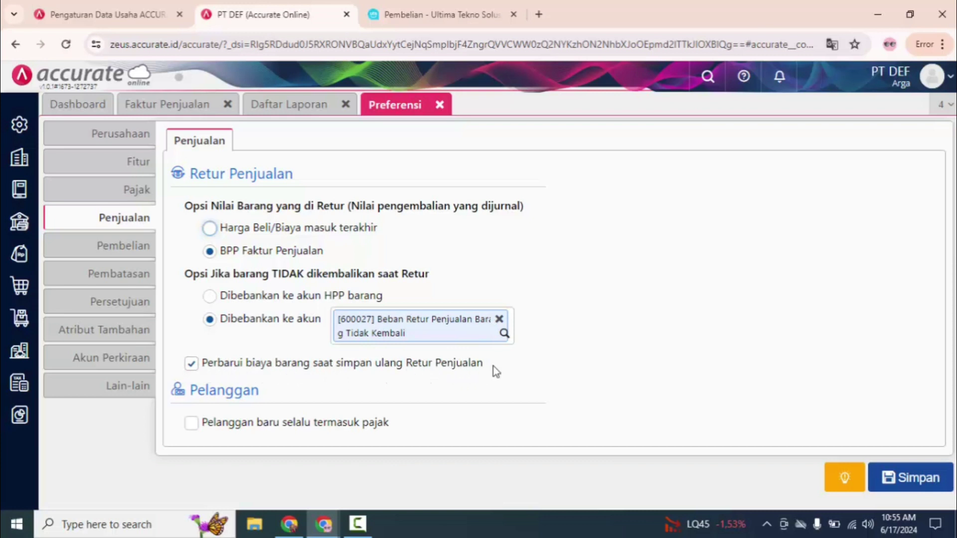
left_click(242, 430)
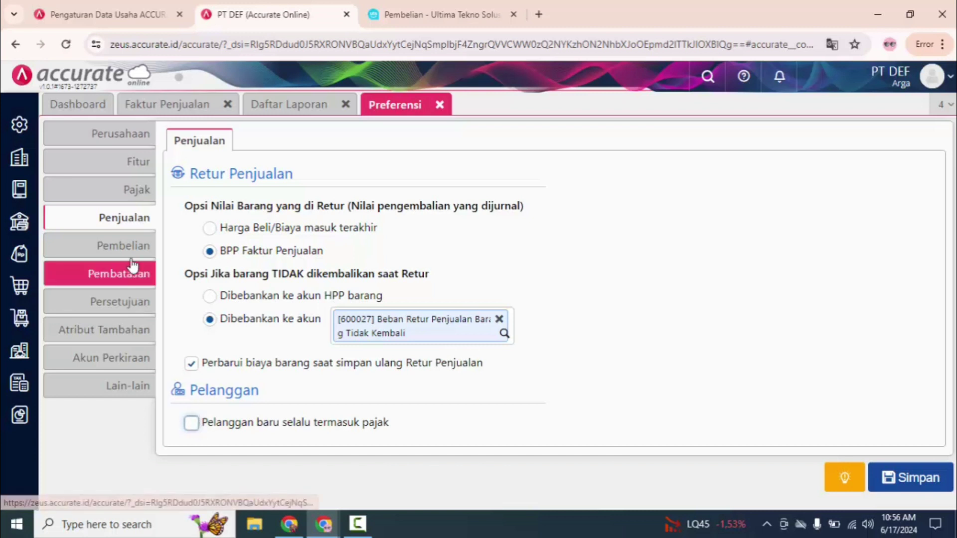
Step: In the Pembelian preferences, set the goods receipt cost update to "Diperbarui jika tanggal tagihan pertama dalam periode yang sama dengan penerimaan barang"
left_click(119, 250)
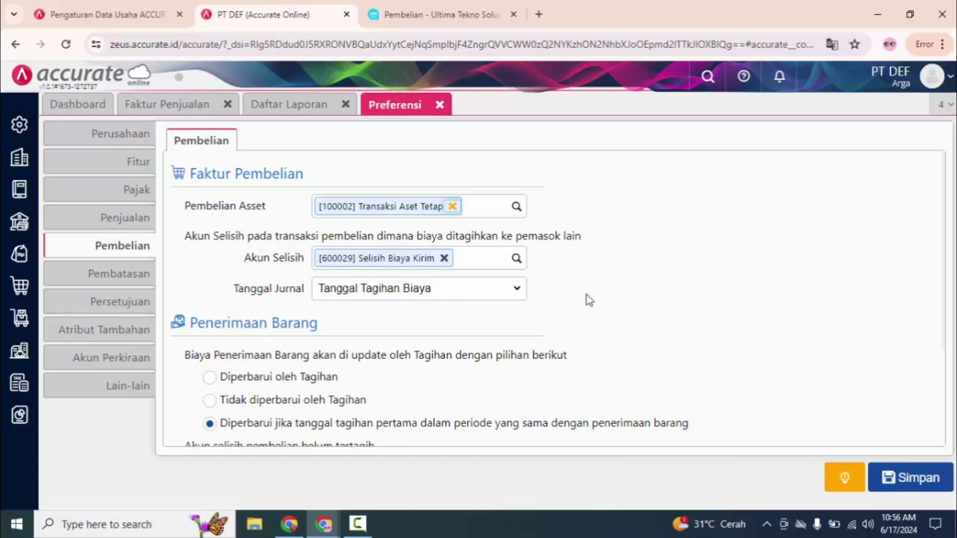
scroll(588, 299, "down", 2)
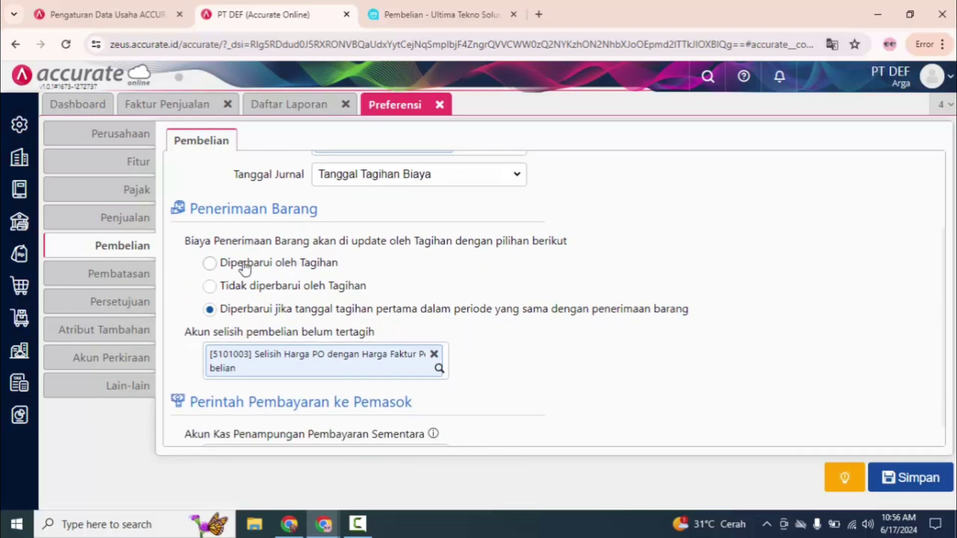
left_click(244, 268)
left_click(253, 287)
left_click(210, 310)
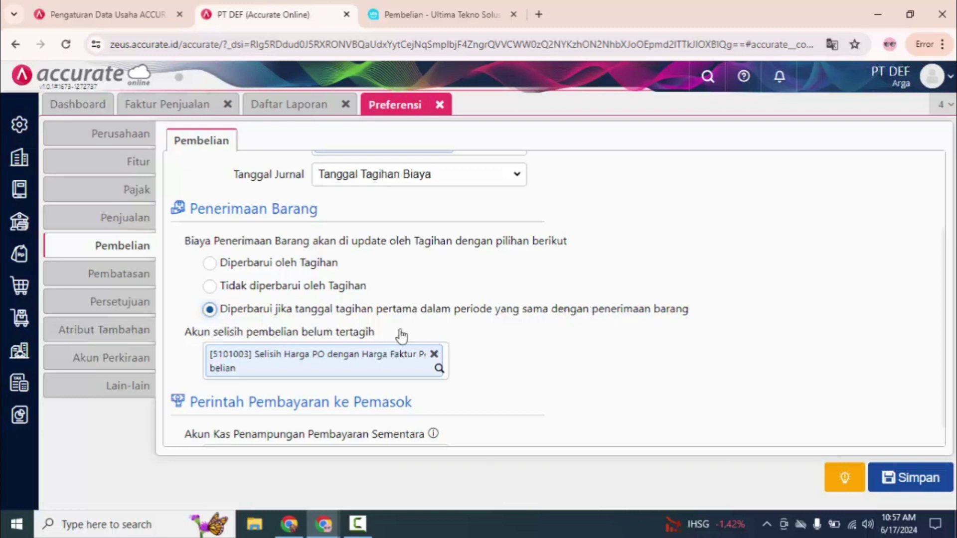
scroll(270, 357, "down", 1)
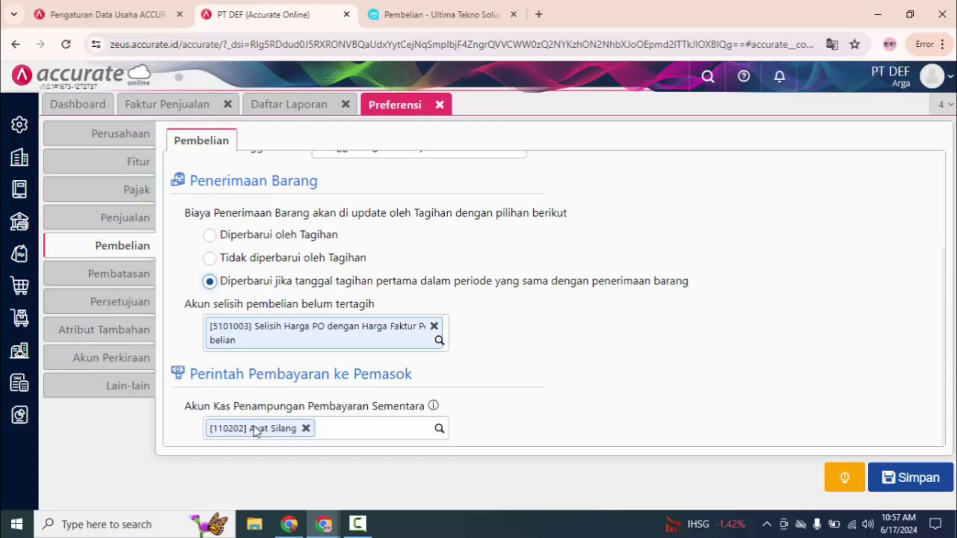
Step: Set the operator-level database access restriction to "Tidak dibatasi" in the Pembatasan preferences
left_click(129, 284)
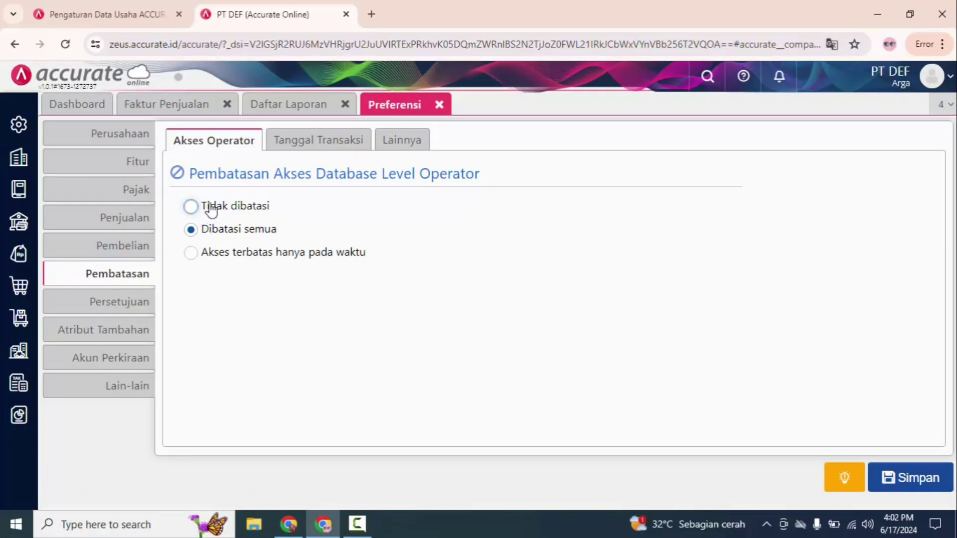
left_click(210, 208)
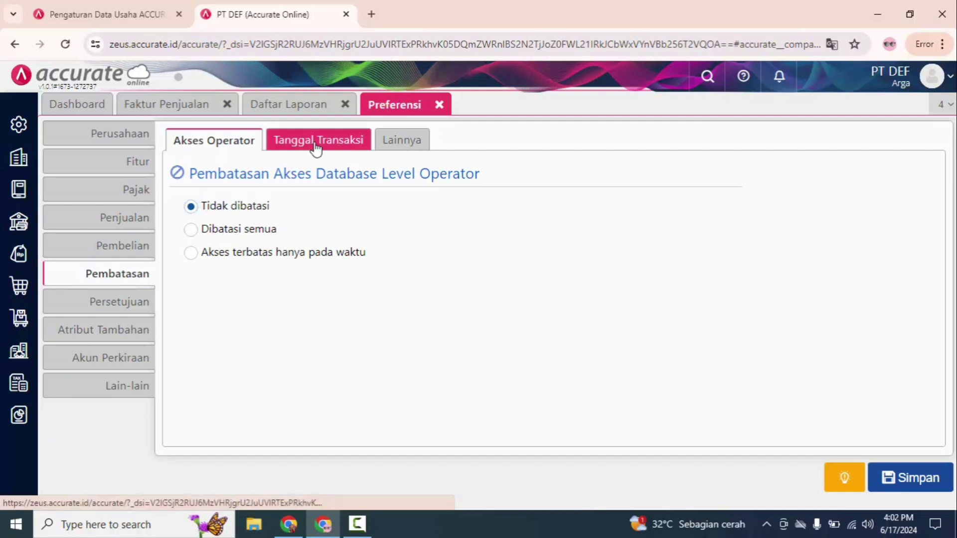
Step: Review the transaction date restrictions and the other limits for serial numbers, return forms, month-end processing and down payments
left_click(316, 148)
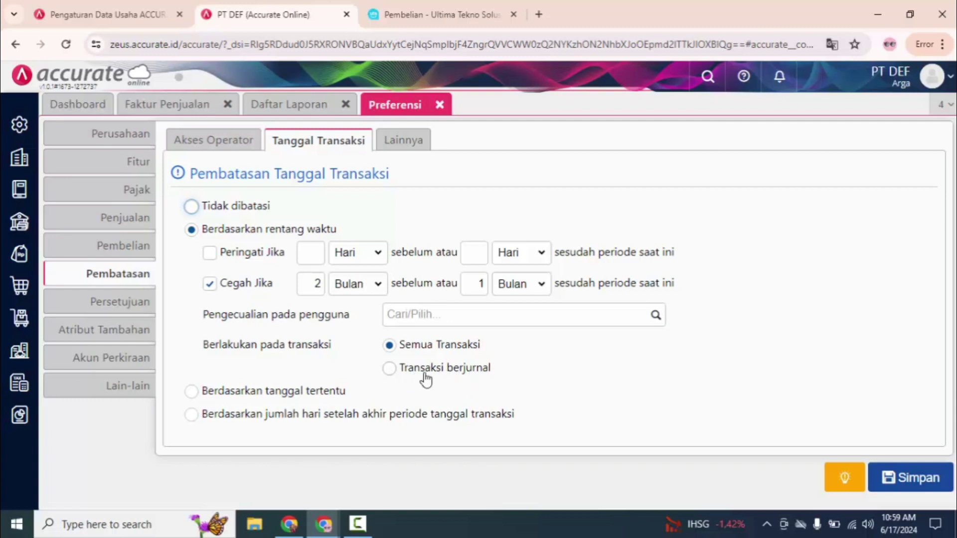
left_click(406, 149)
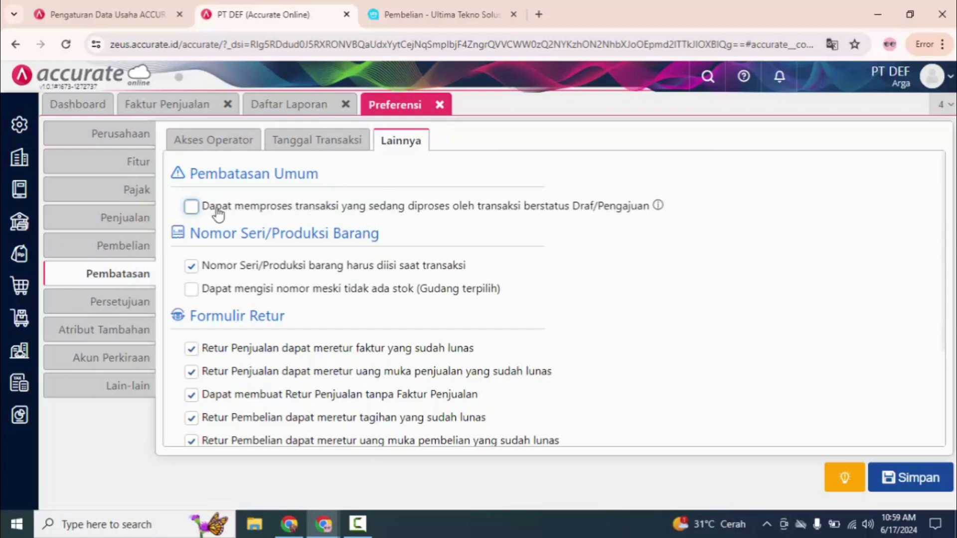
left_click(191, 206)
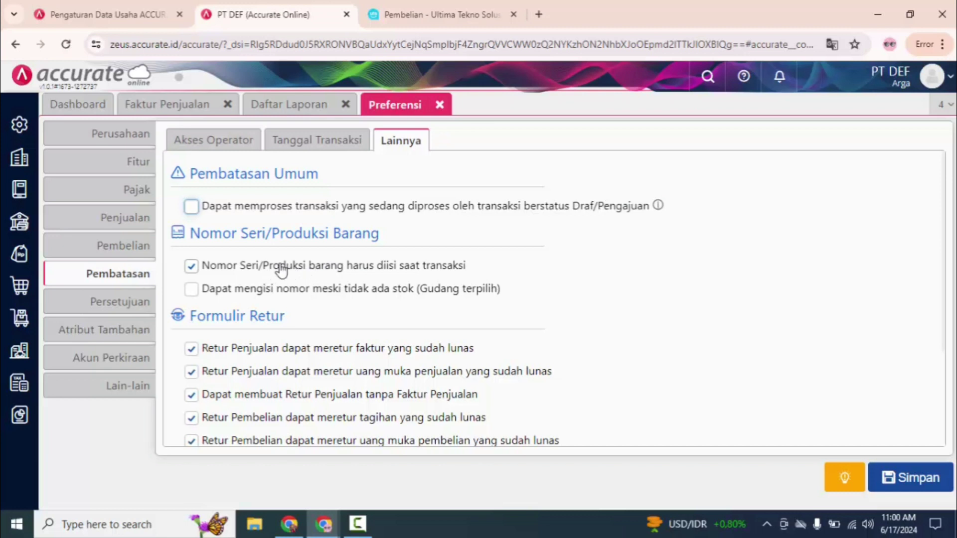
scroll(291, 322, "down", 2)
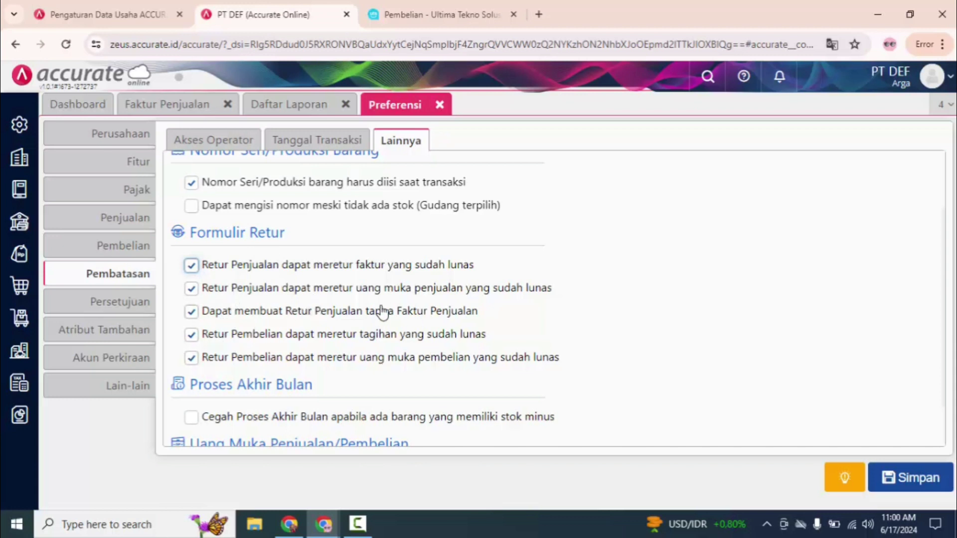
scroll(381, 314, "down", 1)
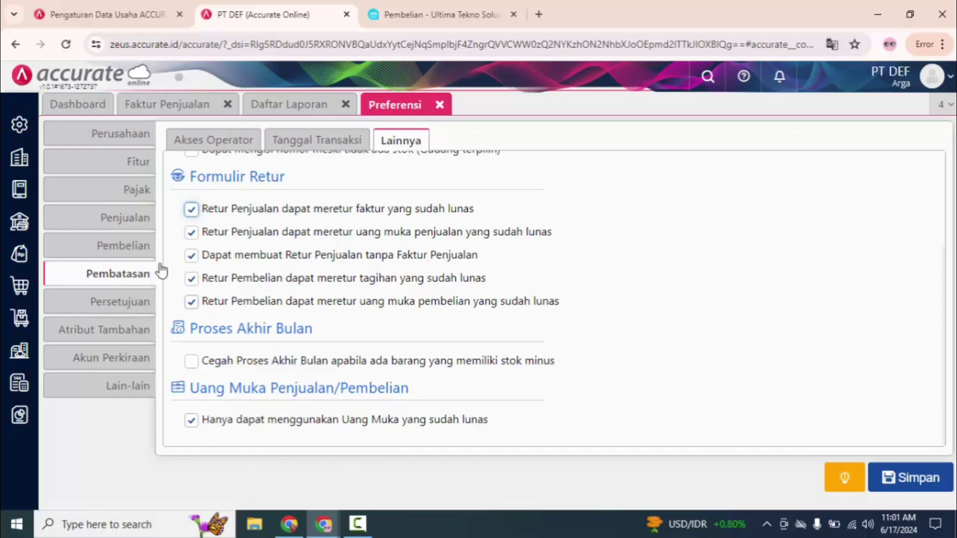
Step: Review which Penjualan, Pembelian, Persediaan and Lainnya transactions require approval in the Persetujuan preferences
left_click(129, 306)
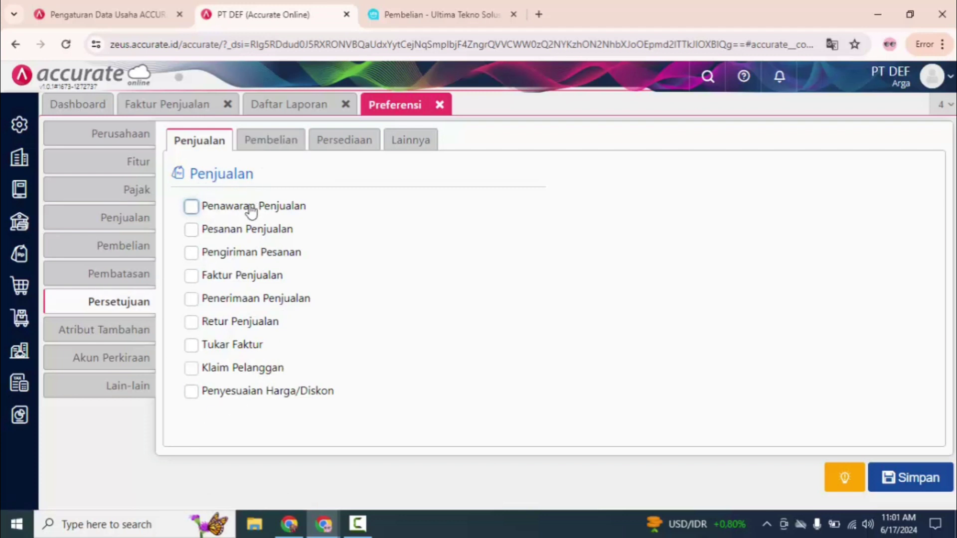
left_click(277, 149)
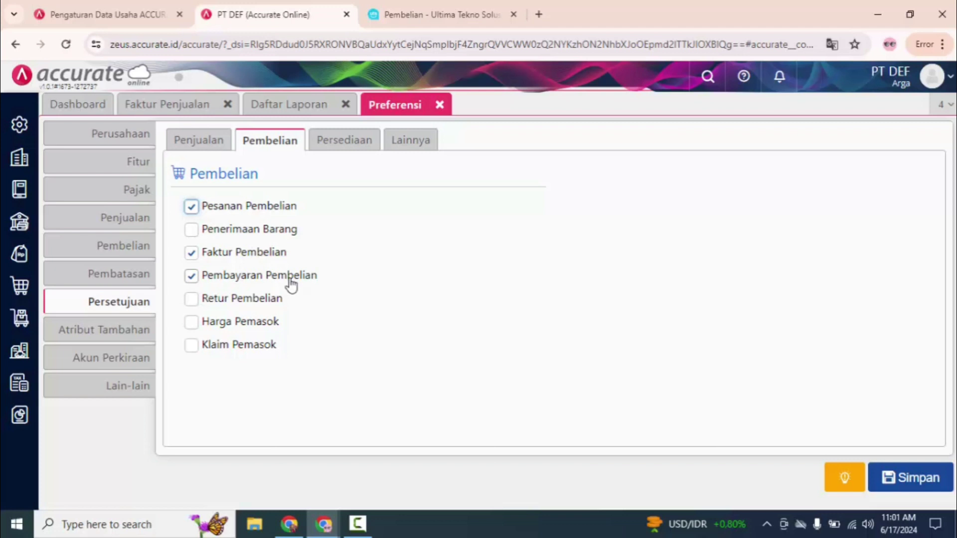
left_click(345, 142)
left_click(410, 143)
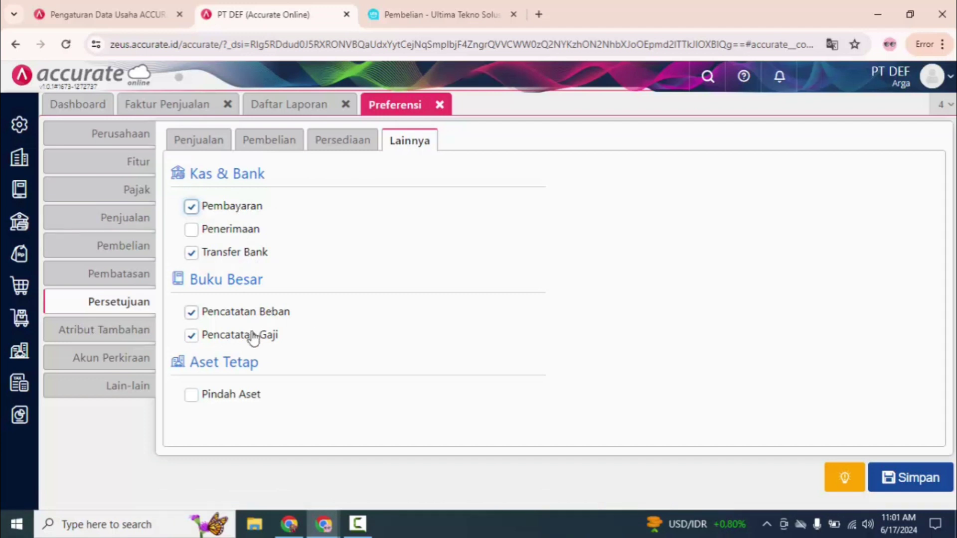
Step: Examine the additional character and number attribute columns for item, service and cost details on transaction forms
left_click(138, 329)
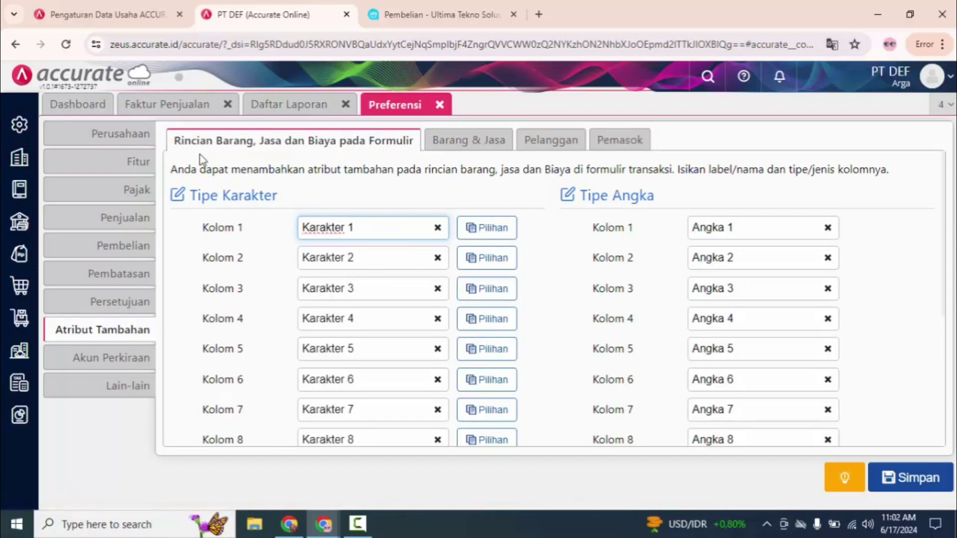
scroll(378, 228, "down", 5)
scroll(378, 228, "up", 5)
left_click(379, 227)
Step: Examine the additional attributes available for the Barang & Jasa, Pelanggan and Pemasok forms
left_click(466, 144)
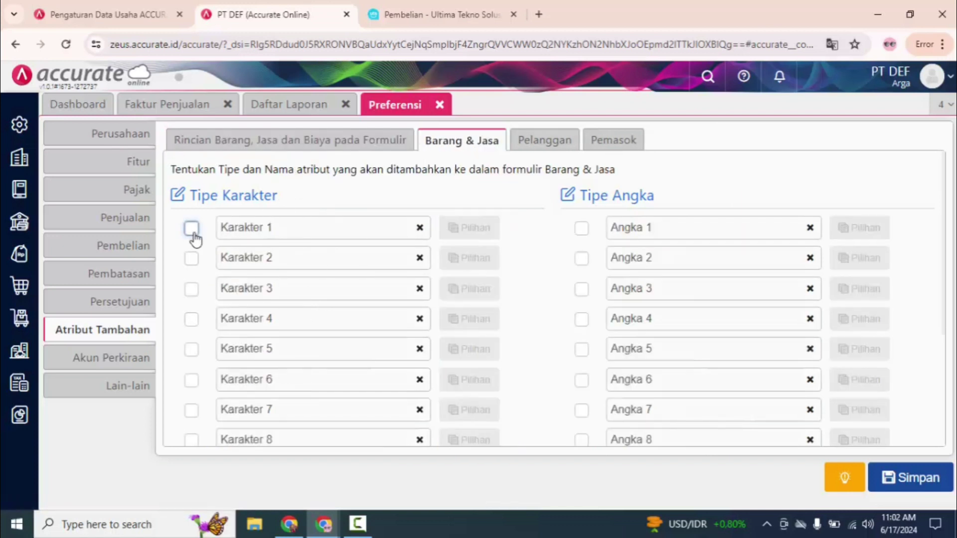
scroll(195, 239, "down", 4)
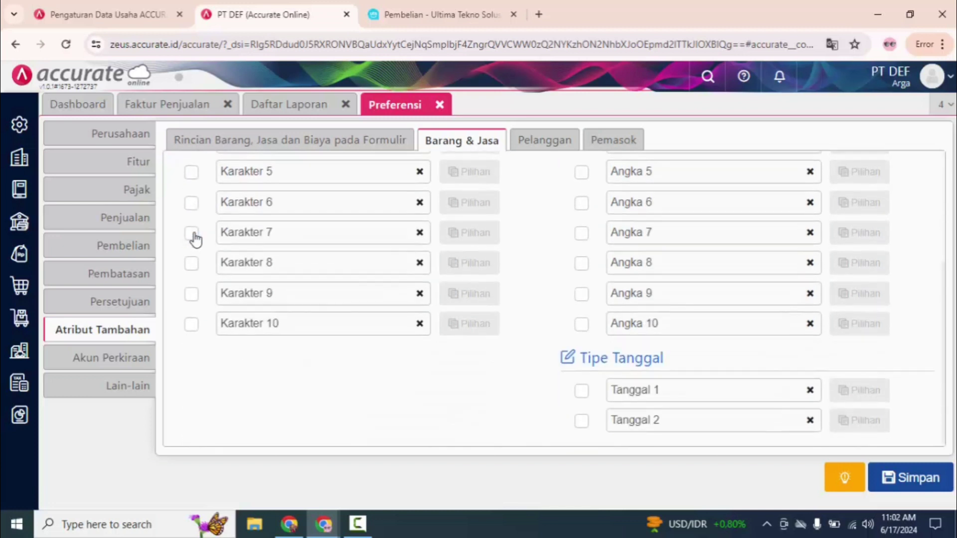
scroll(197, 293, "up", 4)
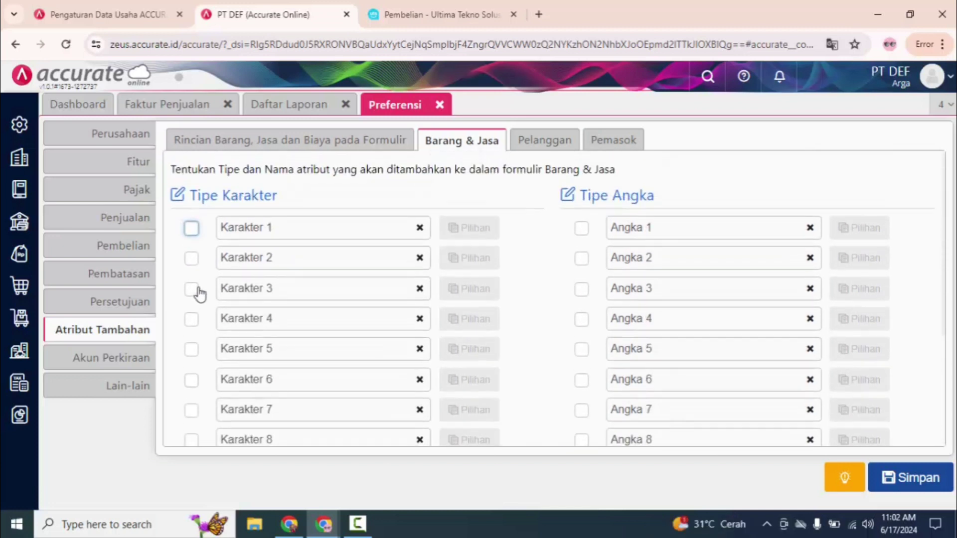
left_click(548, 144)
left_click(613, 141)
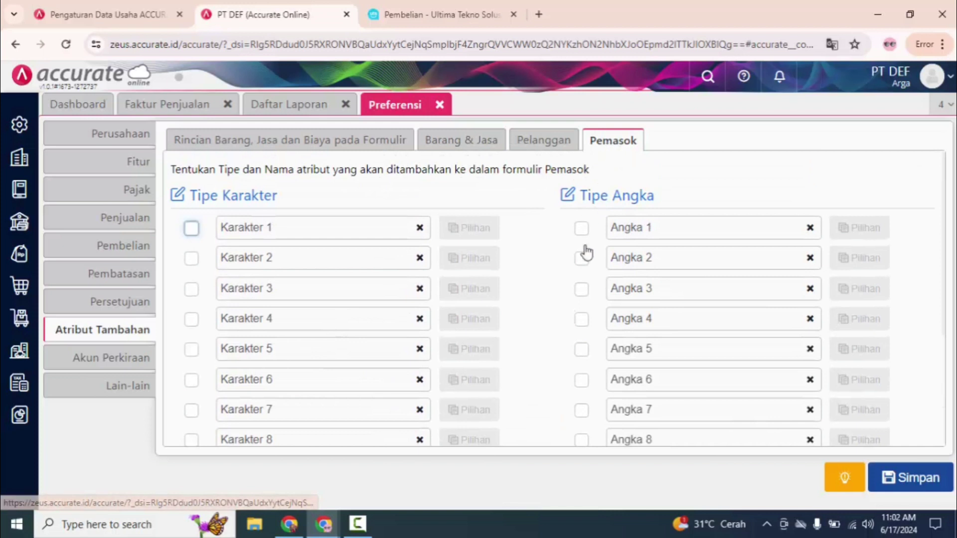
scroll(586, 249, "down", 3)
scroll(585, 249, "up", 3)
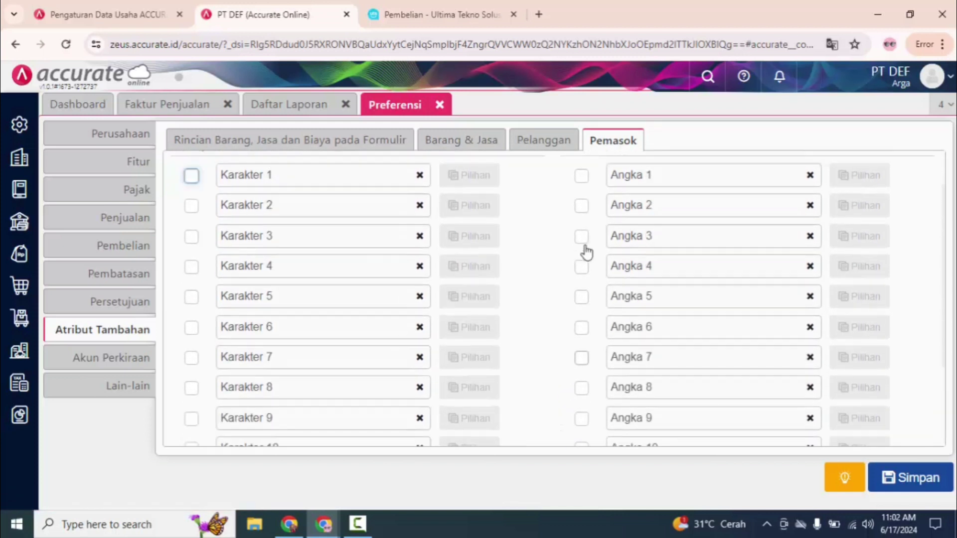
left_click(474, 147)
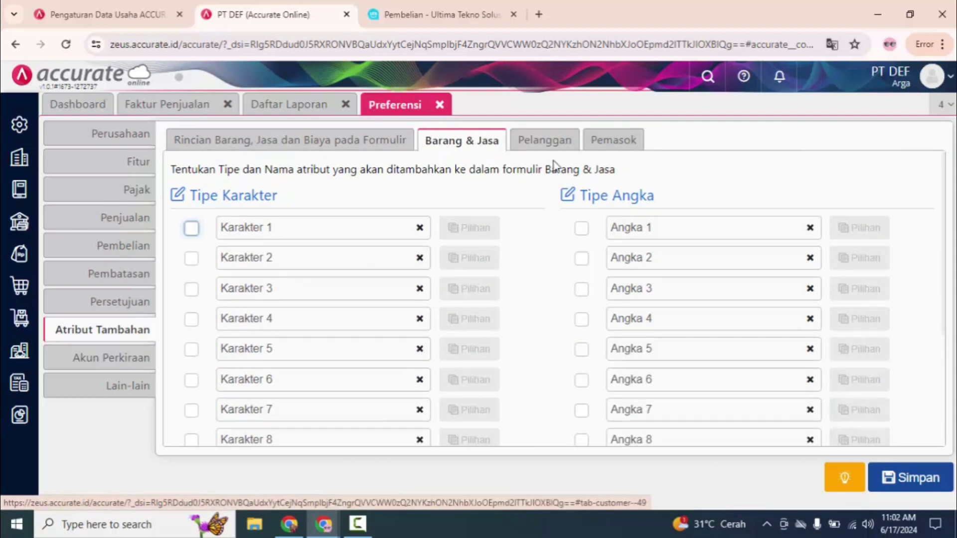
Step: Examine the default accounts assigned to Barang & Jasa in the Akun Perkiraan preferences, from Persediaan through Pembelian Belum Tertagih
left_click(94, 360)
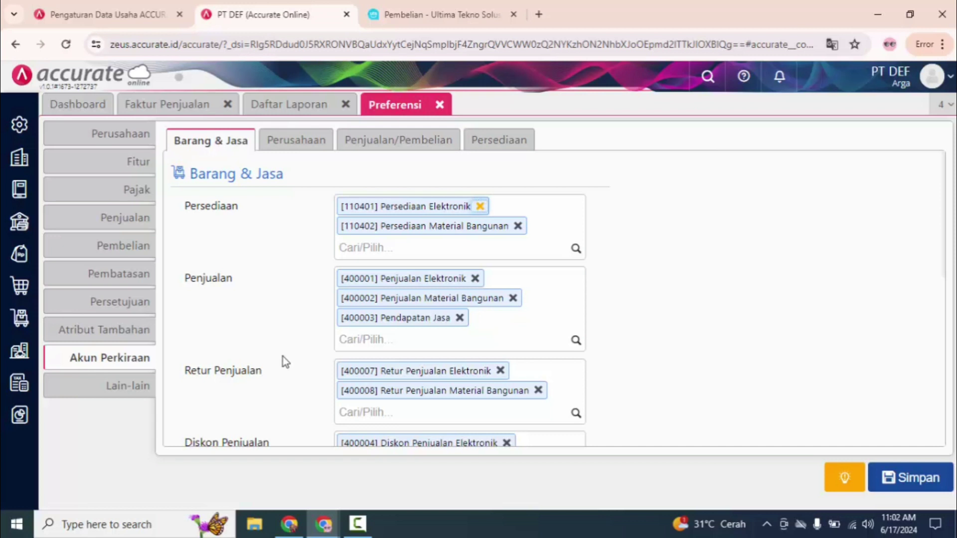
scroll(282, 357, "down", 5)
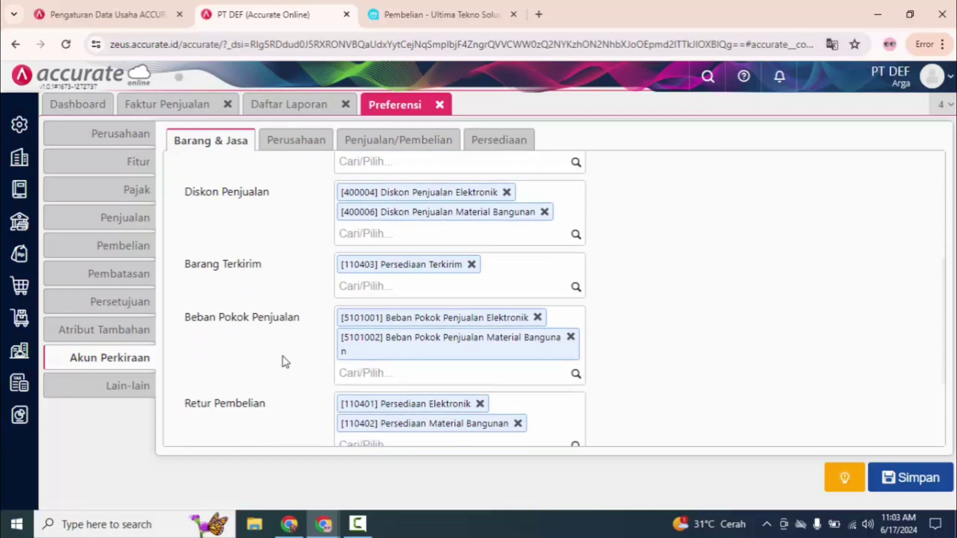
scroll(282, 357, "down", 3)
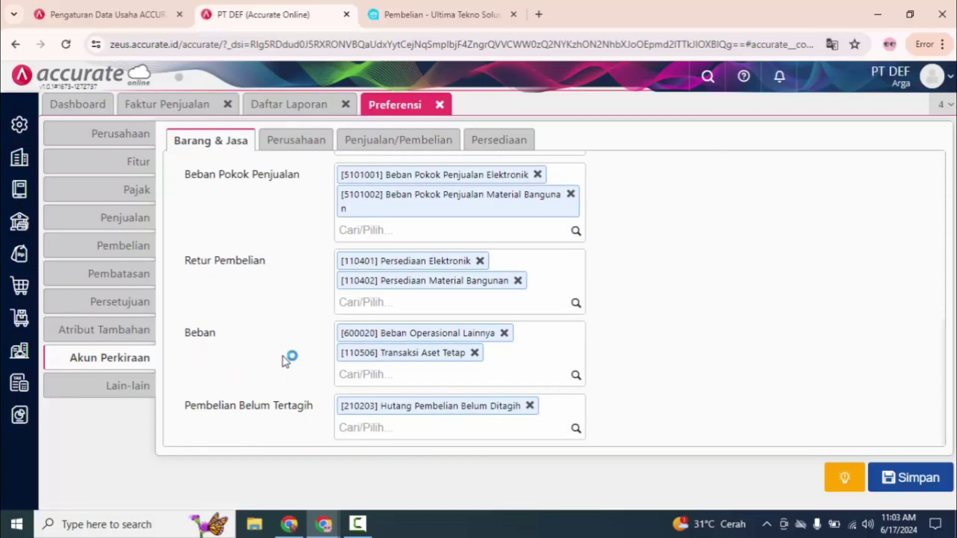
scroll(283, 357, "up", 8)
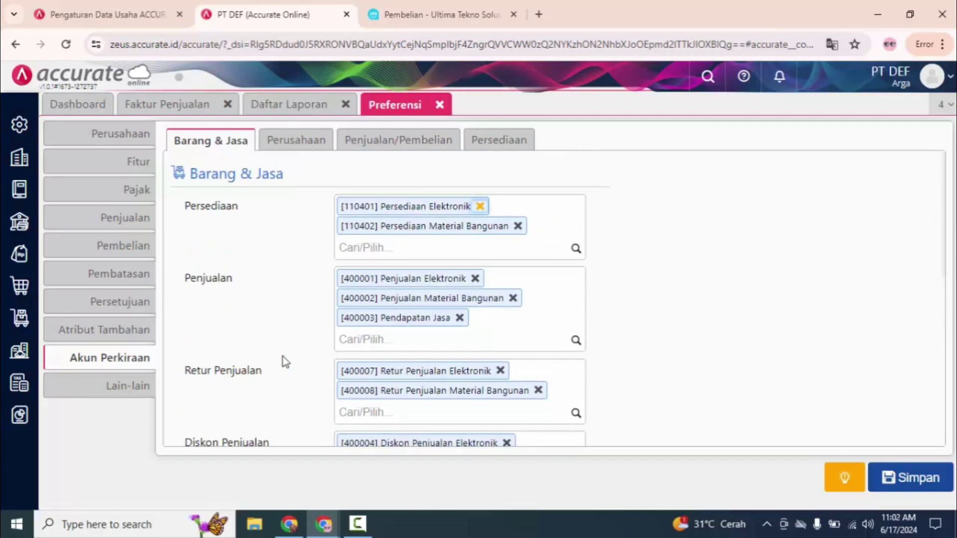
scroll(282, 356, "down", 5)
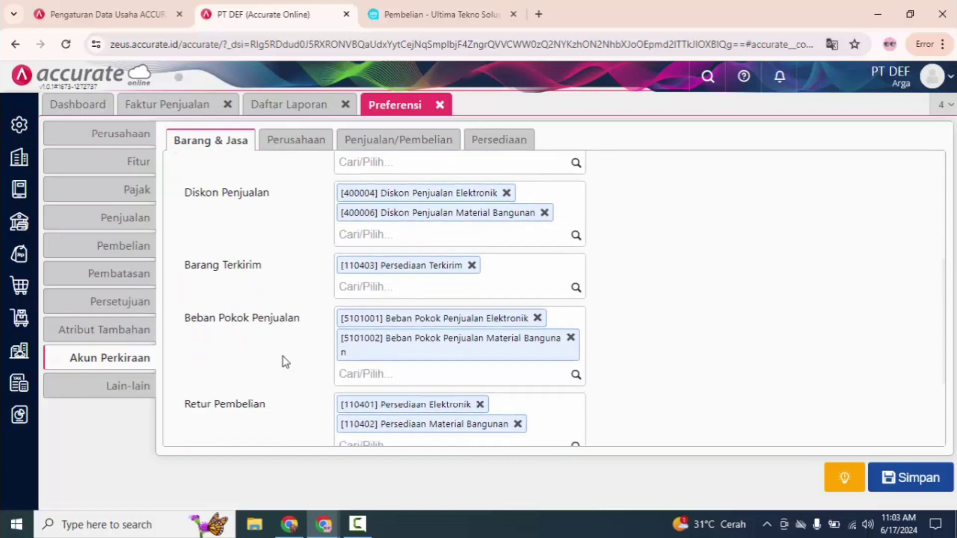
scroll(282, 357, "down", 3)
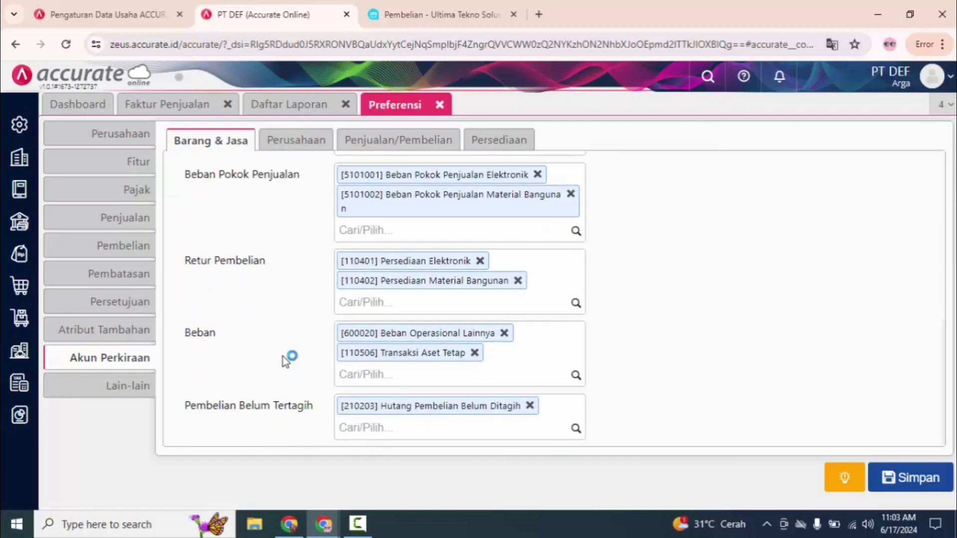
scroll(283, 357, "up", 8)
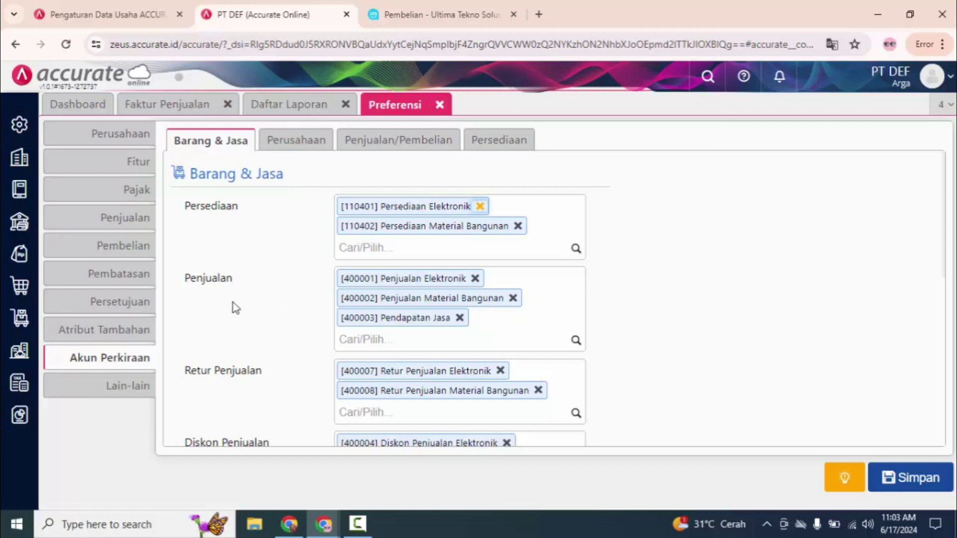
scroll(232, 303, "down", 1)
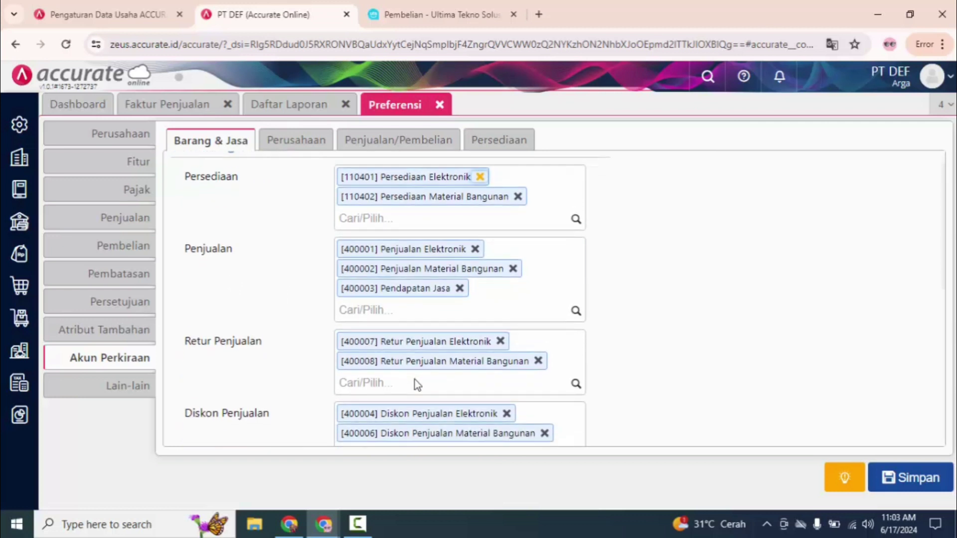
scroll(416, 384, "down", 2)
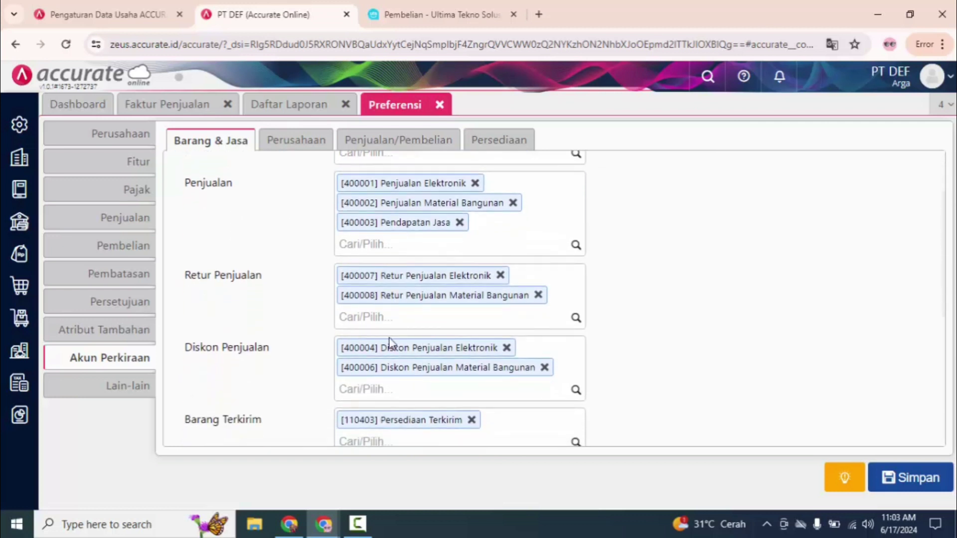
scroll(427, 348, "down", 1)
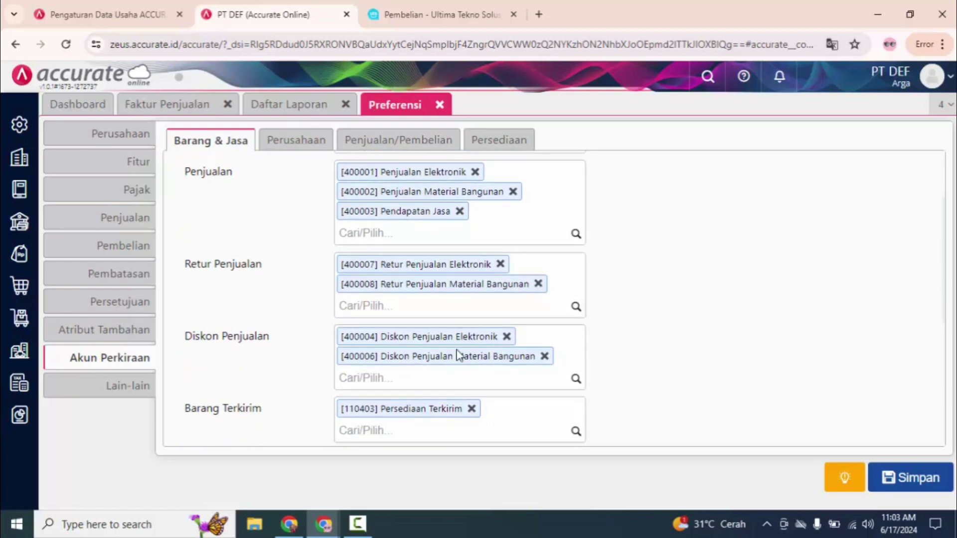
scroll(456, 355, "down", 5)
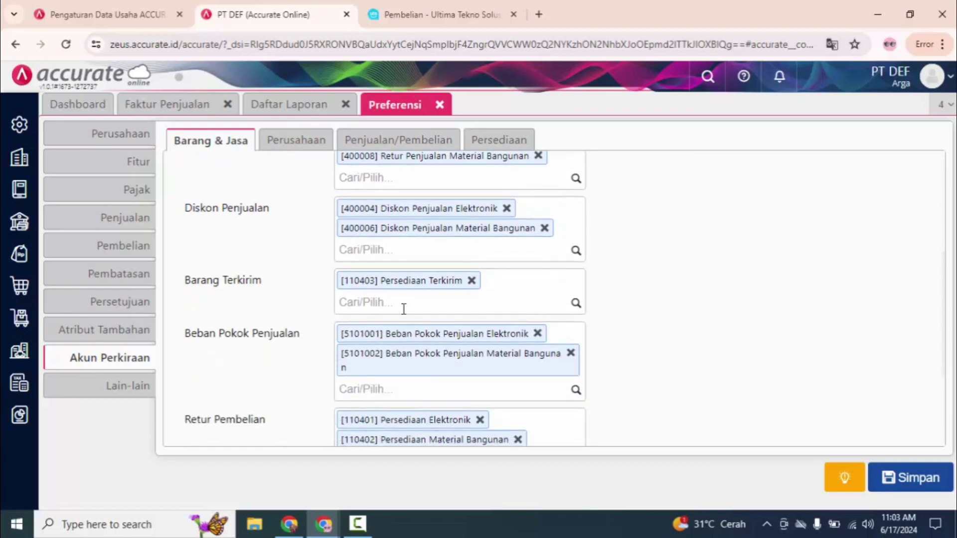
scroll(470, 342, "down", 5)
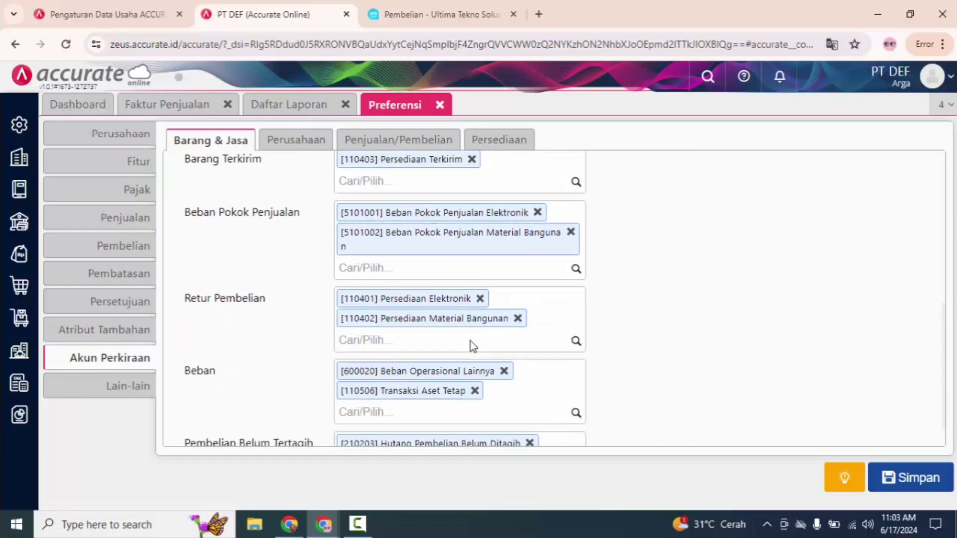
scroll(470, 342, "up", 10)
Step: Review the default Perusahaan accounts for balance sheet, profit/loss and payroll, plus the Penjualan/Pembelian discount and rounding accounts
left_click(297, 140)
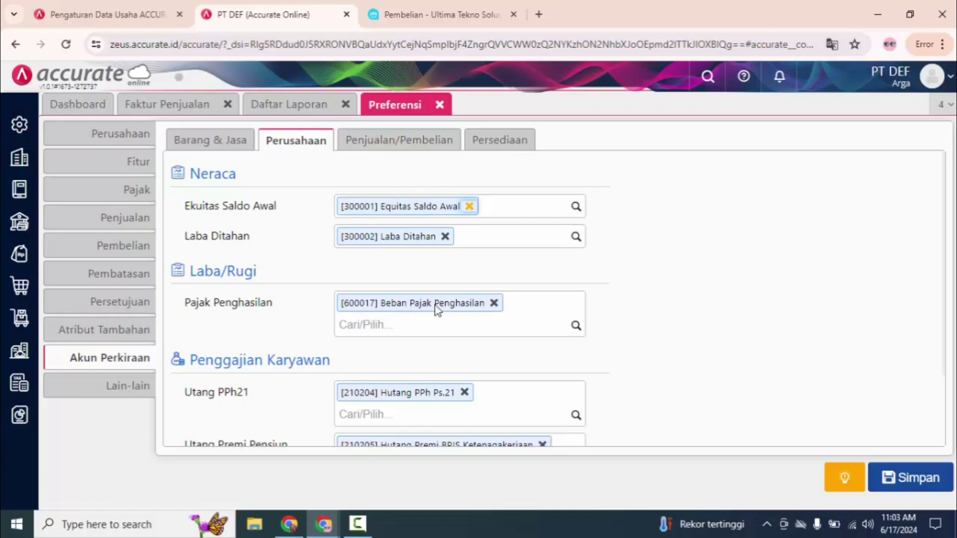
scroll(436, 308, "down", 2)
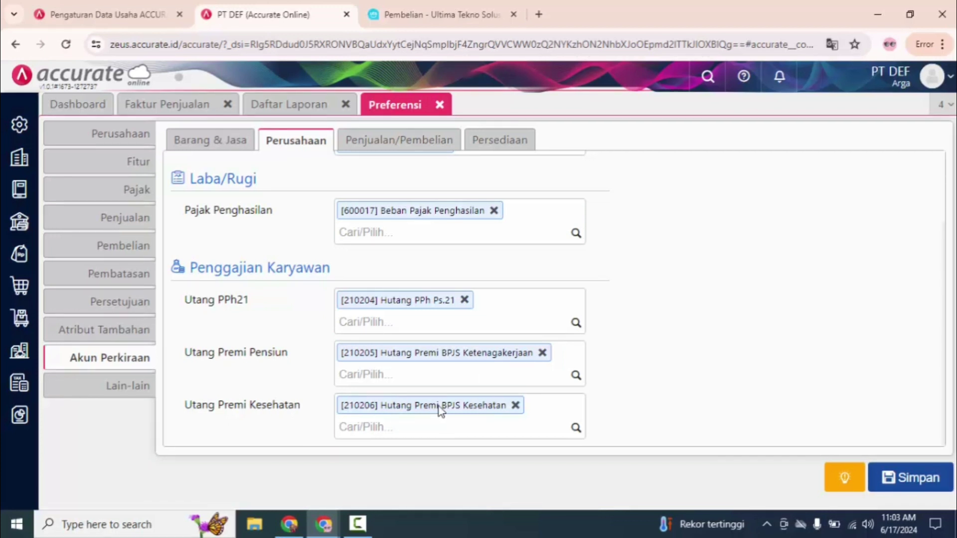
scroll(438, 406, "up", 3)
left_click(397, 141)
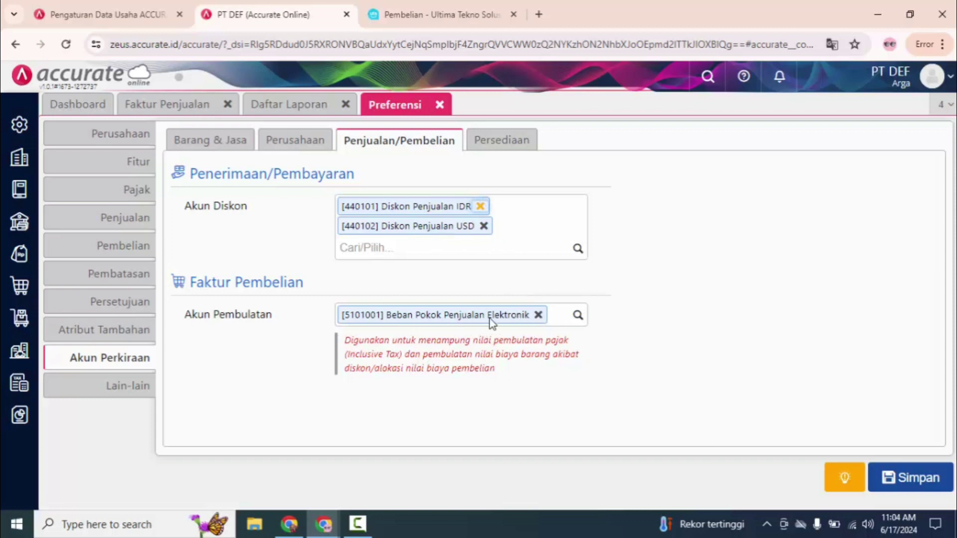
Step: Review the Persediaan default accounts for stock adjustments, supplier and customer claims, stock opname and Pekerjaan Pesanan
left_click(504, 146)
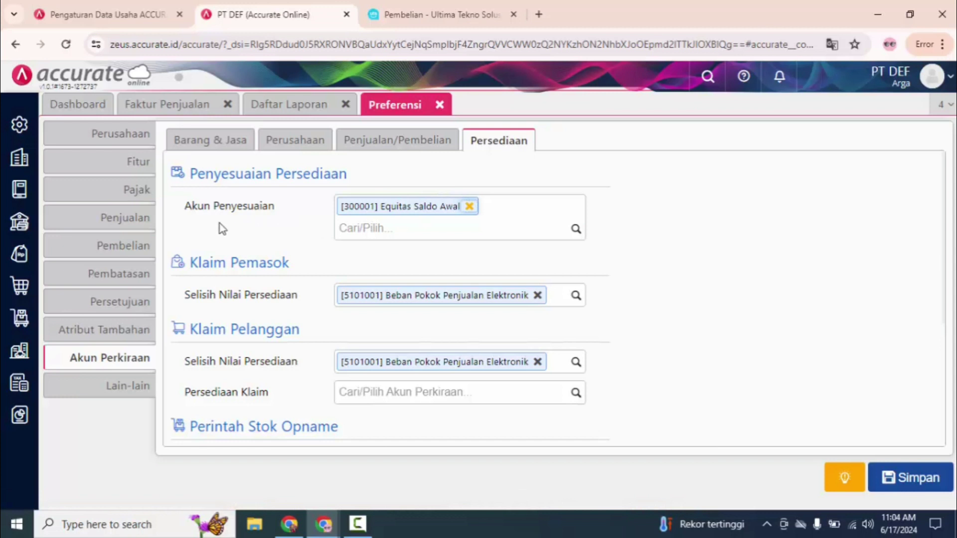
scroll(486, 302, "down", 2)
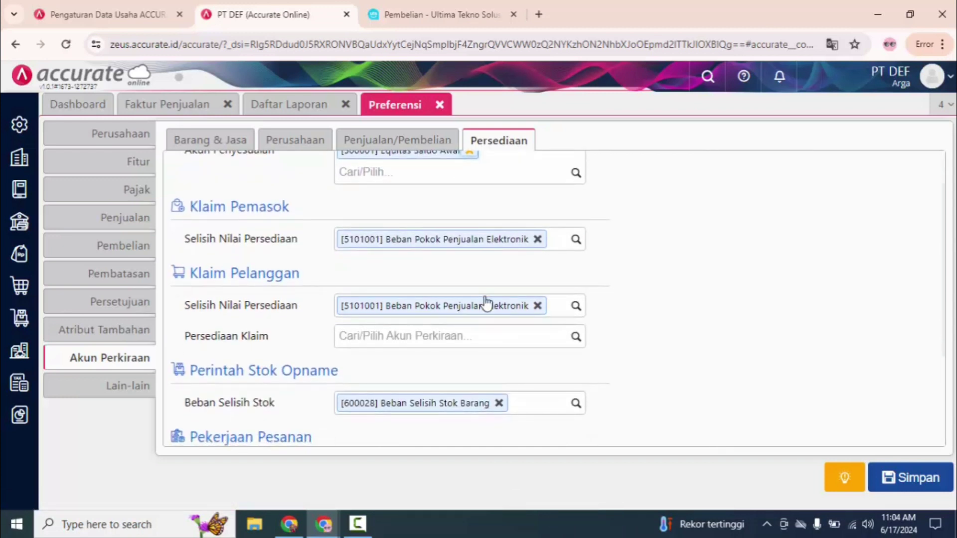
scroll(476, 301, "down", 1)
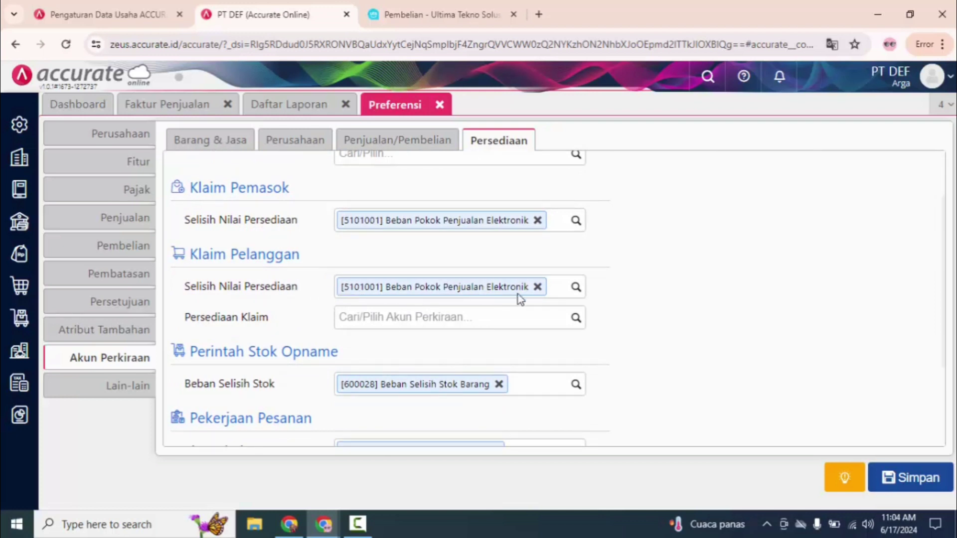
scroll(518, 295, "down", 3)
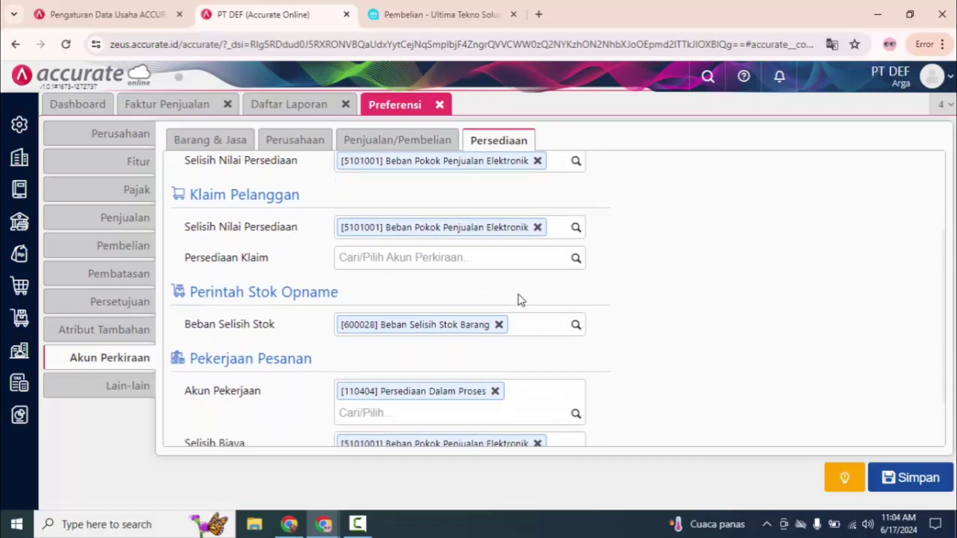
scroll(518, 299, "down", 3)
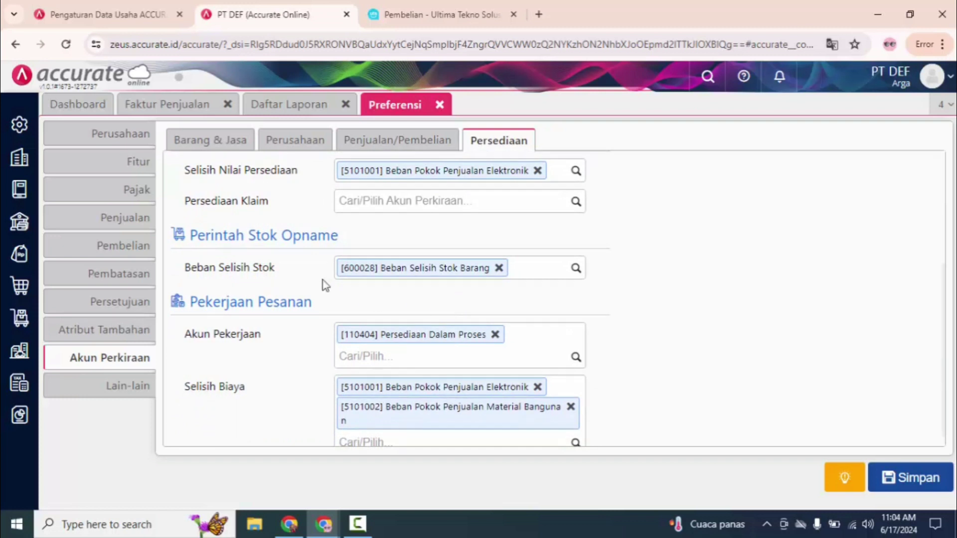
scroll(252, 274, "down", 1)
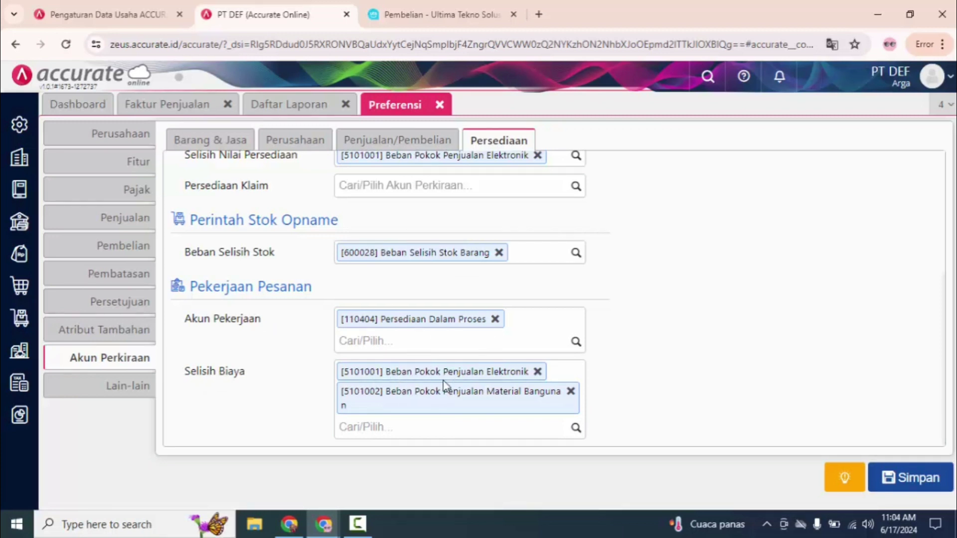
Step: Choose 0,99 as the Opsi Desimal in the Lain-lain format preferences
left_click(107, 387)
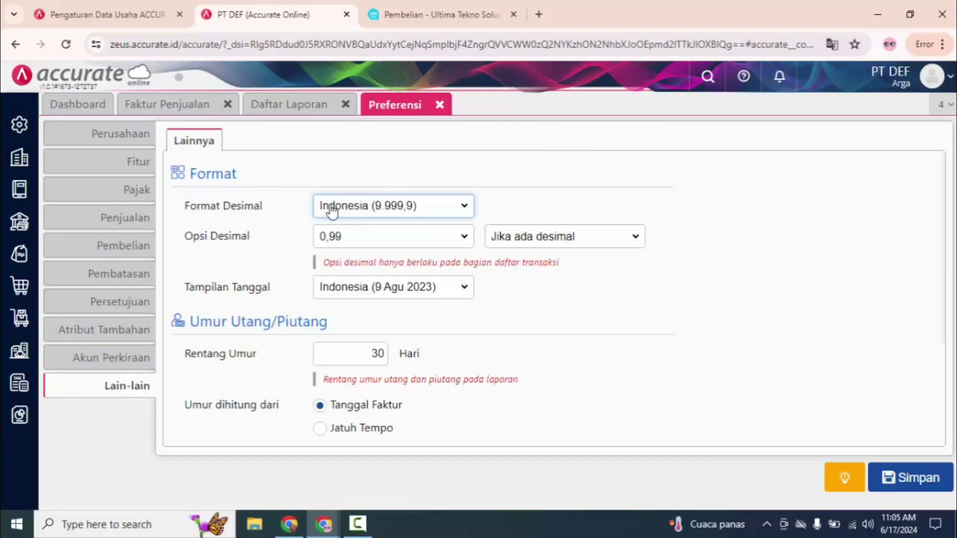
left_click(394, 237)
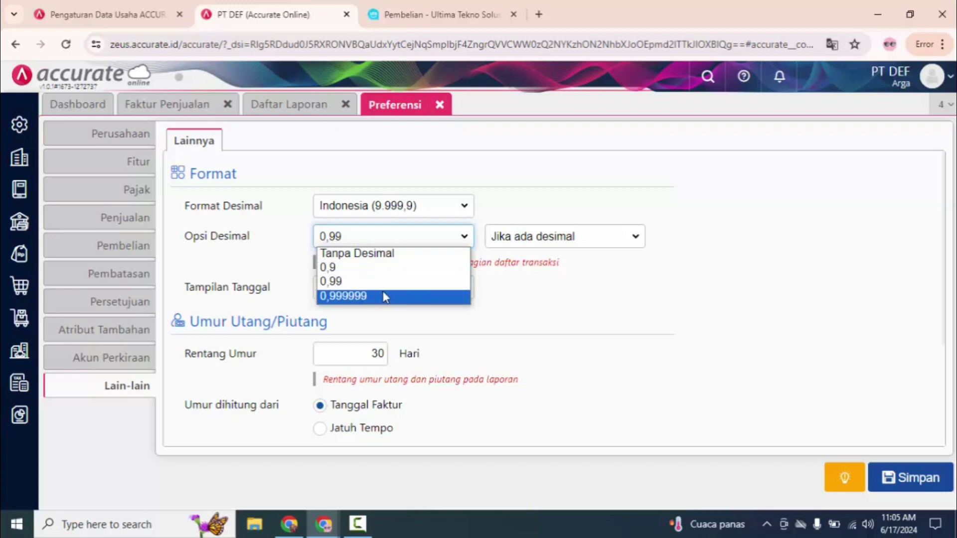
left_click(396, 283)
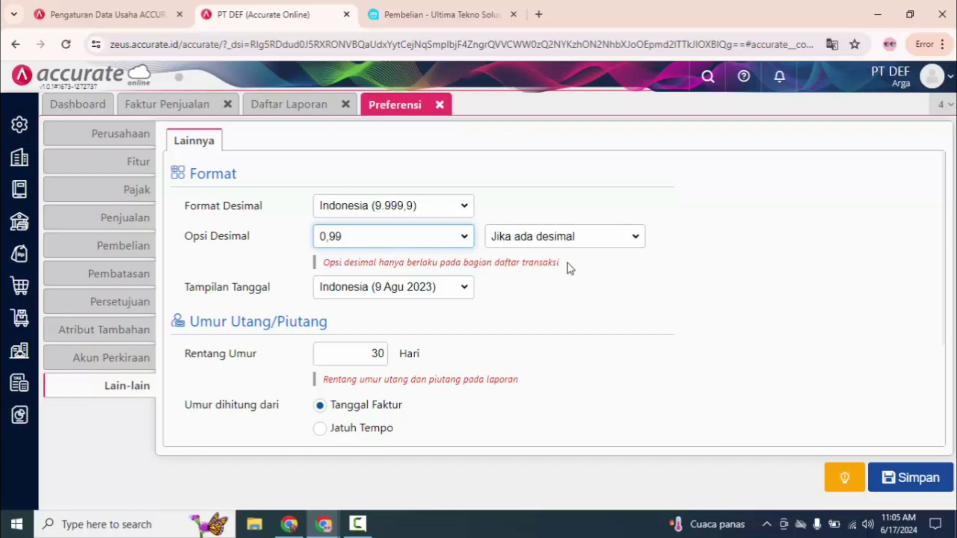
Step: Check the Faktur Penjualan transaction list and new invoice form against the decimal format setting, and return to the preferences
left_click(185, 113)
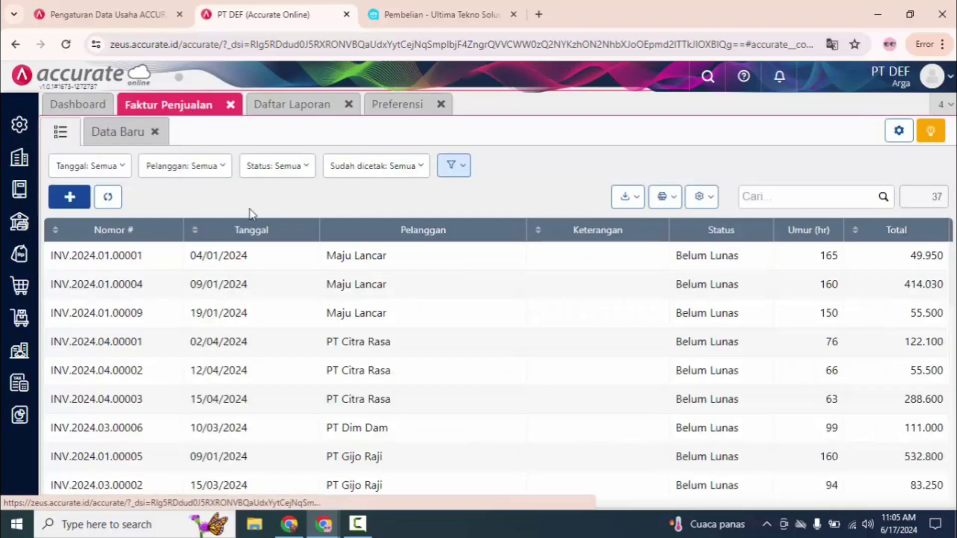
left_click(125, 134)
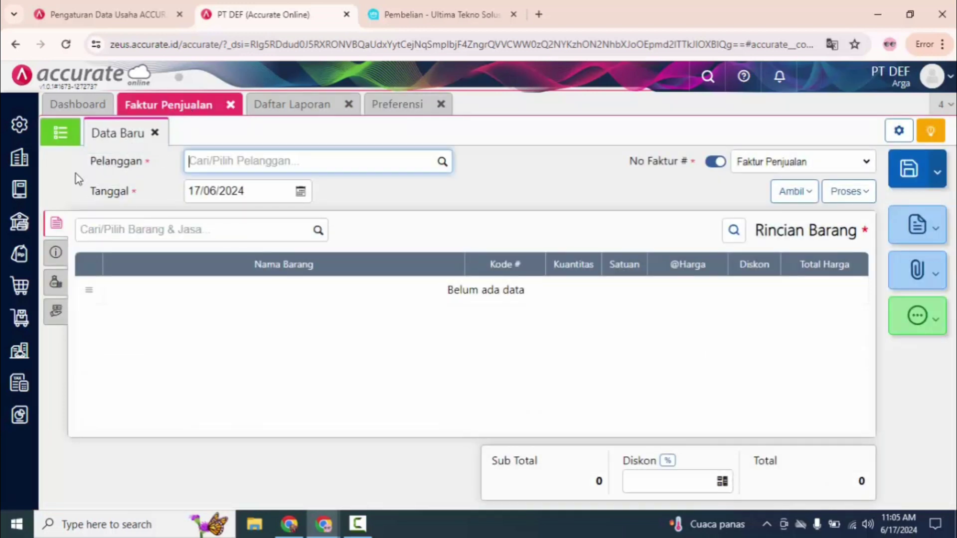
left_click(60, 133)
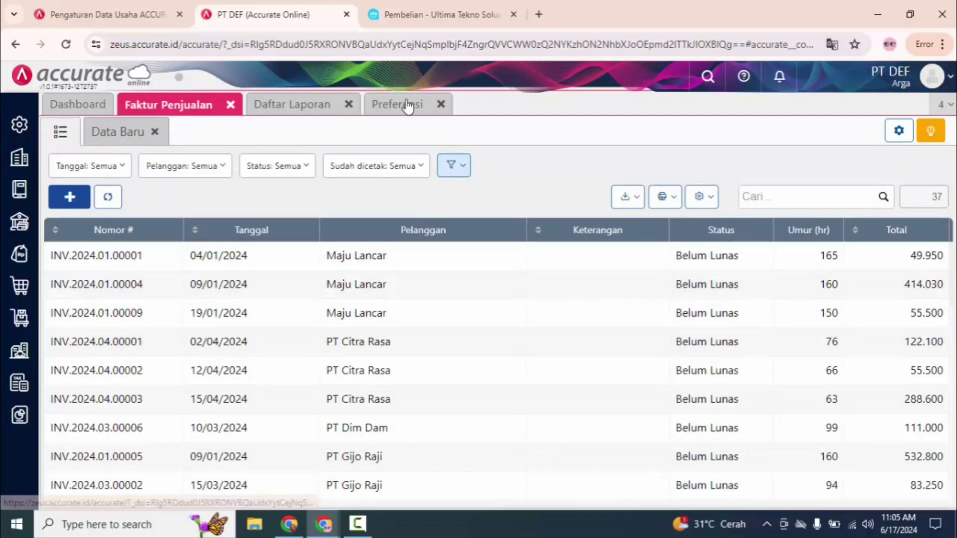
left_click(406, 104)
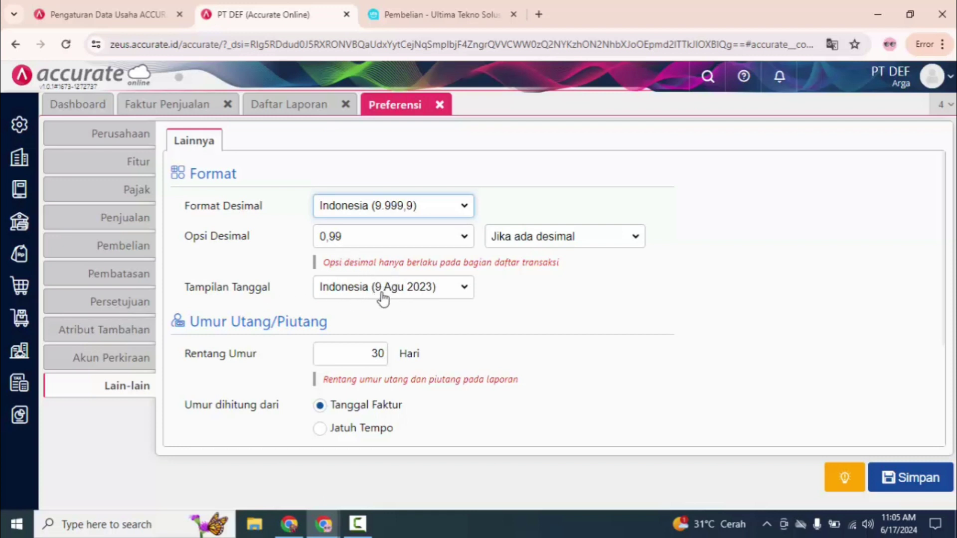
Step: Compare the Tampilan Tanggal and Umur Utang/Piutang range settings with the dates and aging columns in the Rincian Umur Piutang report
left_click(306, 106)
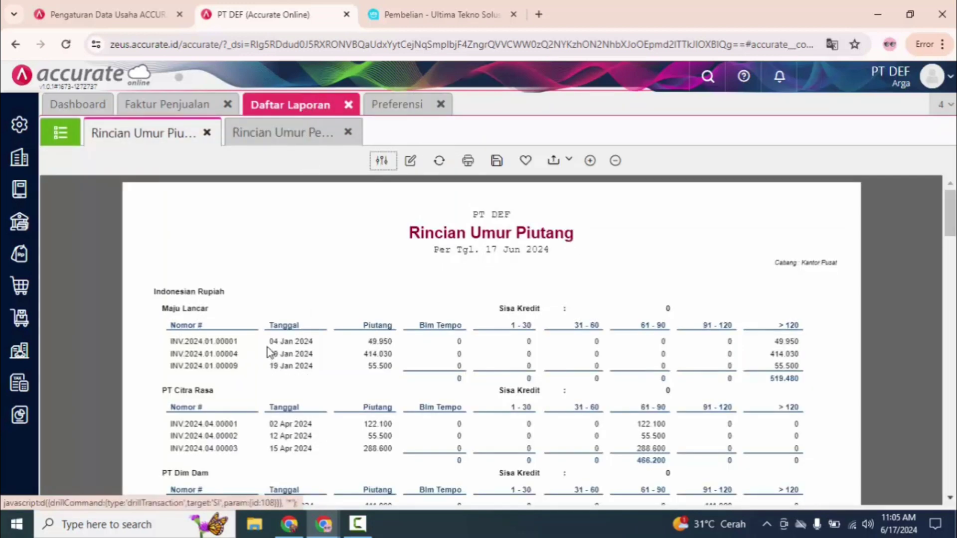
left_click(397, 105)
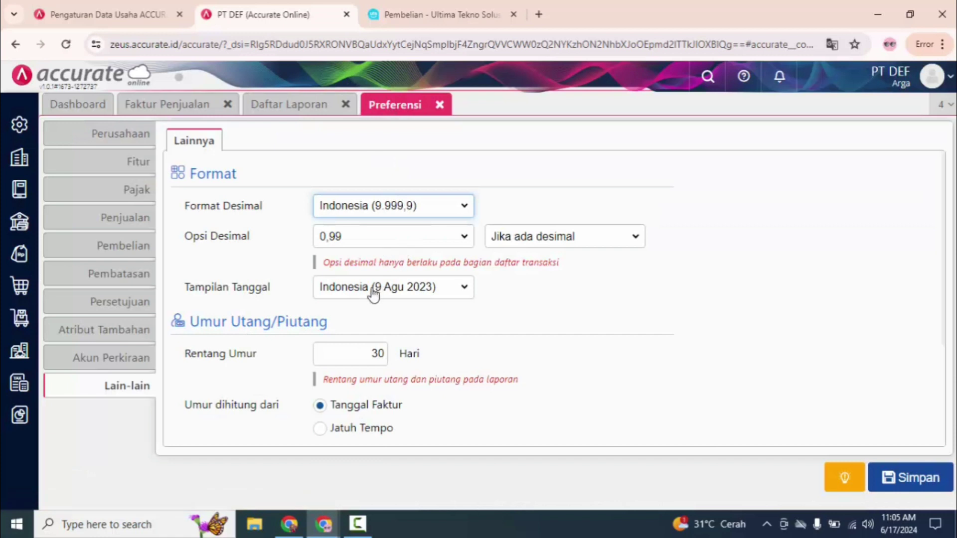
scroll(338, 342, "down", 1)
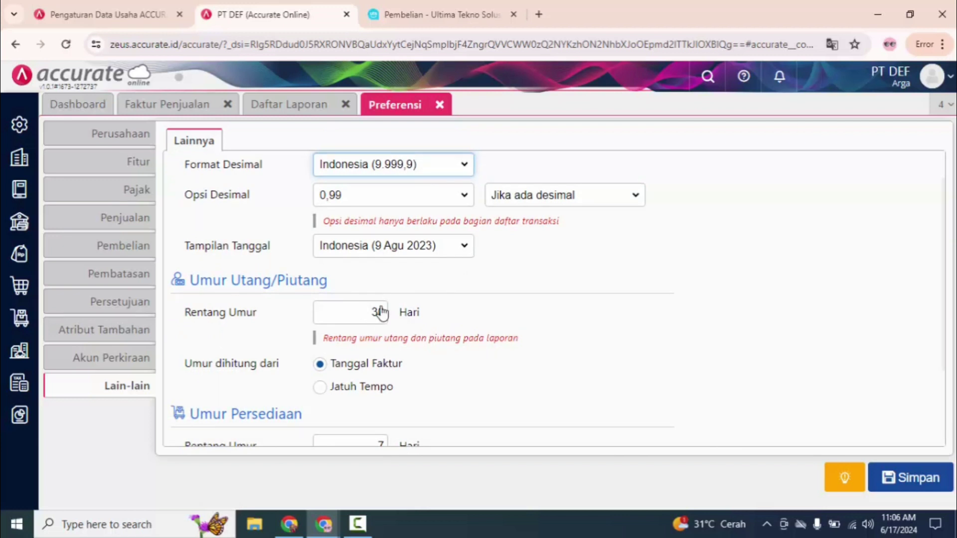
left_click(292, 102)
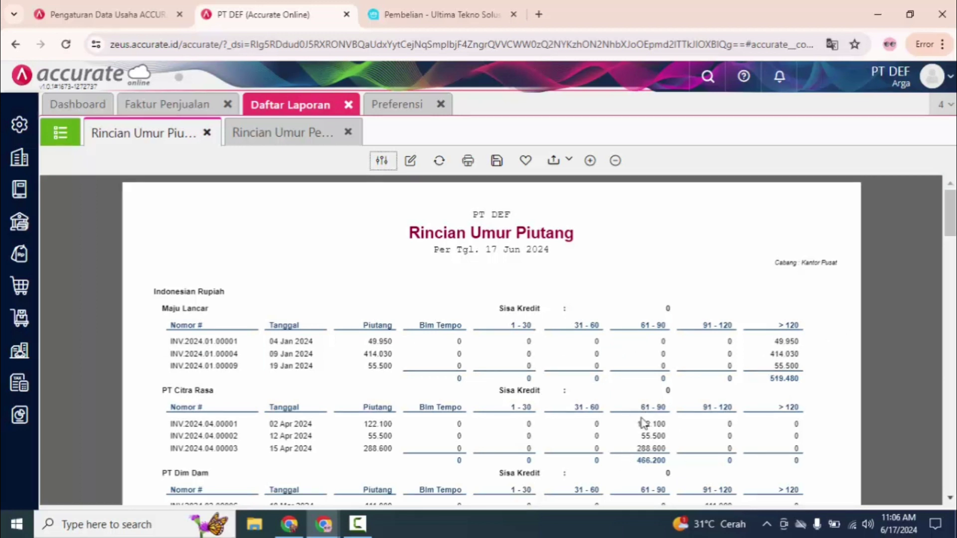
left_click(395, 105)
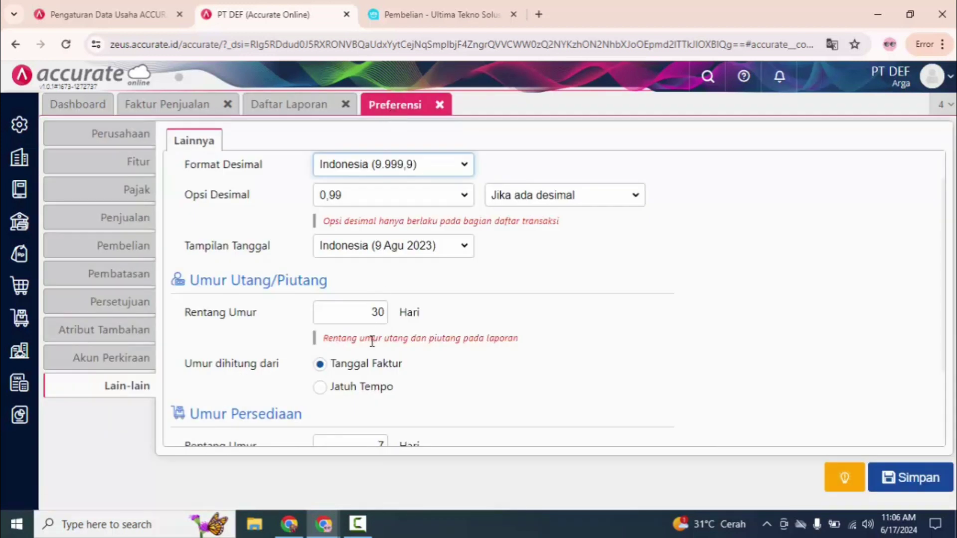
Step: Compare the Umur Persediaan range setting with the aging columns in the Rincian Umur Persediaan report, and return to the preferences
scroll(373, 338, "down", 2)
scroll(372, 341, "down", 1)
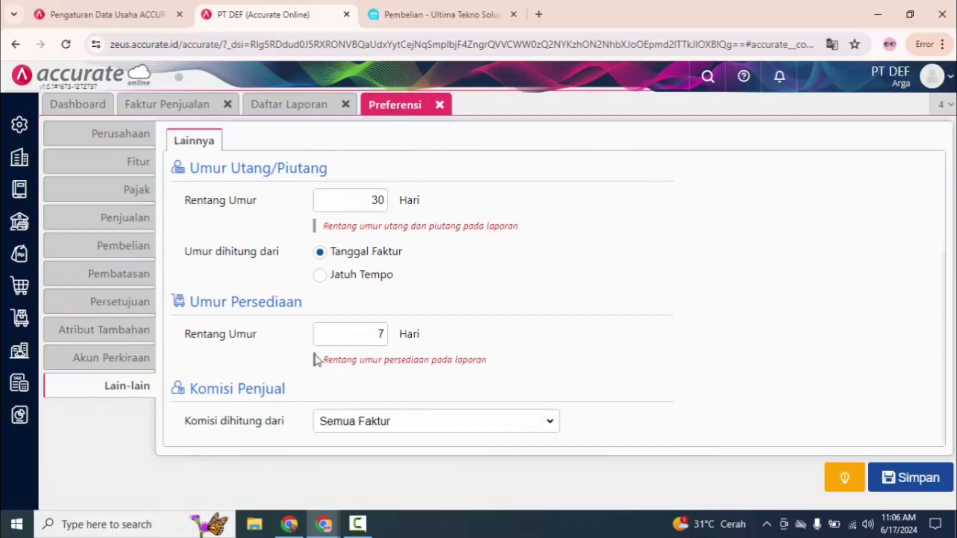
left_click(352, 333)
left_click(482, 337)
left_click(310, 109)
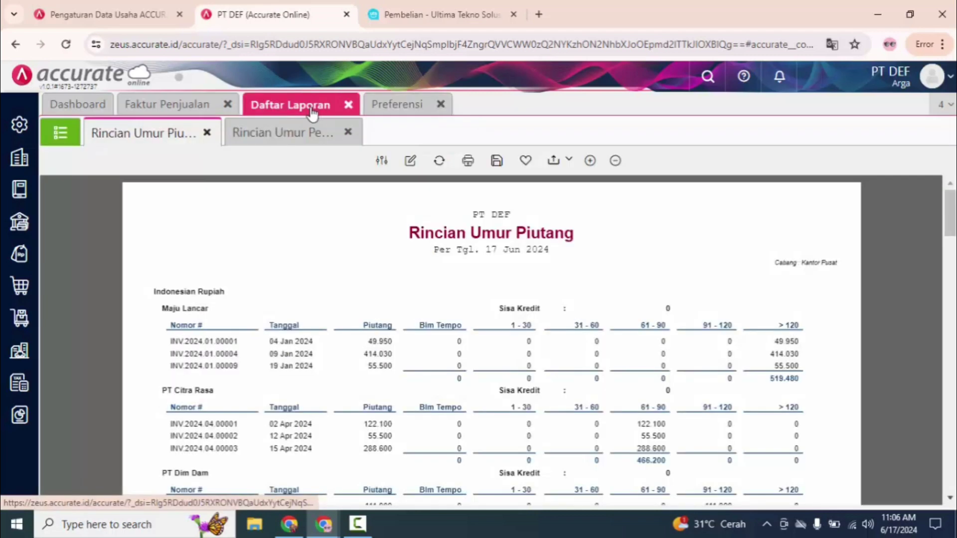
left_click(288, 133)
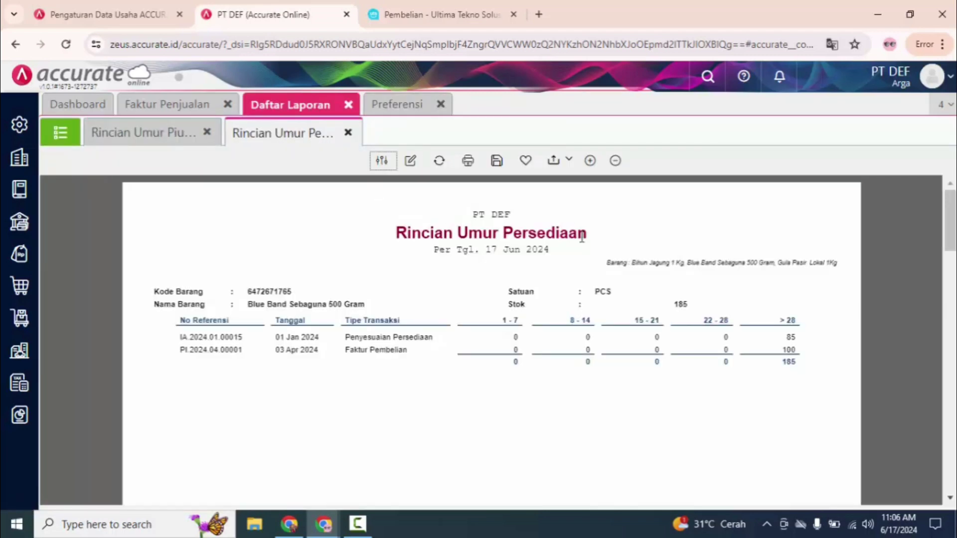
left_click(396, 106)
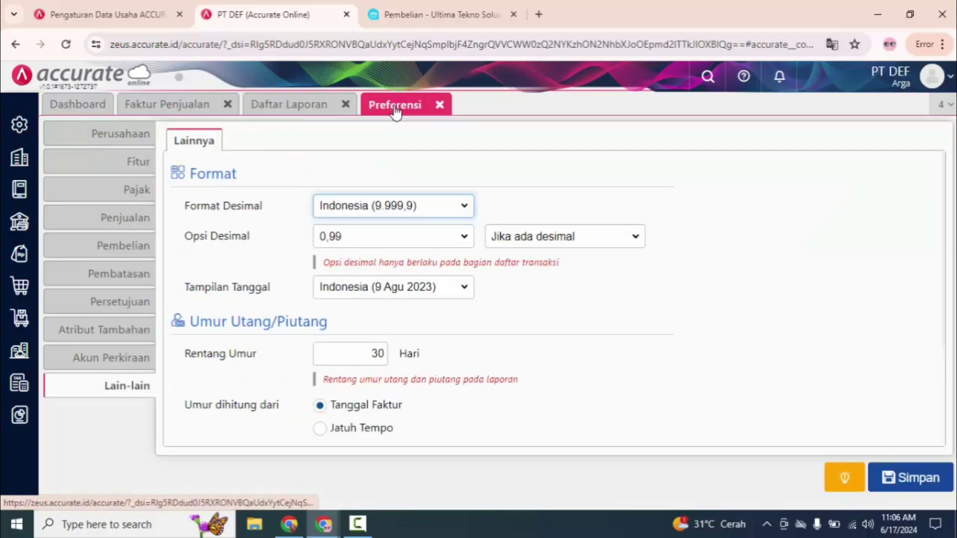
Step: Set the seller commission (Komisi Penjual) to be calculated from Faktur sudah lunas in the Lain-lain preferences
scroll(425, 441, "down", 2)
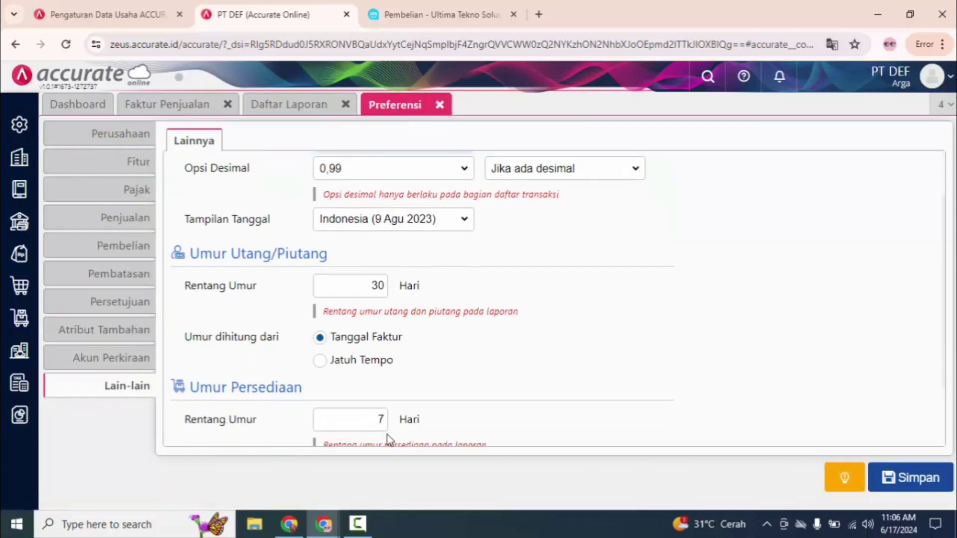
scroll(369, 357, "down", 2)
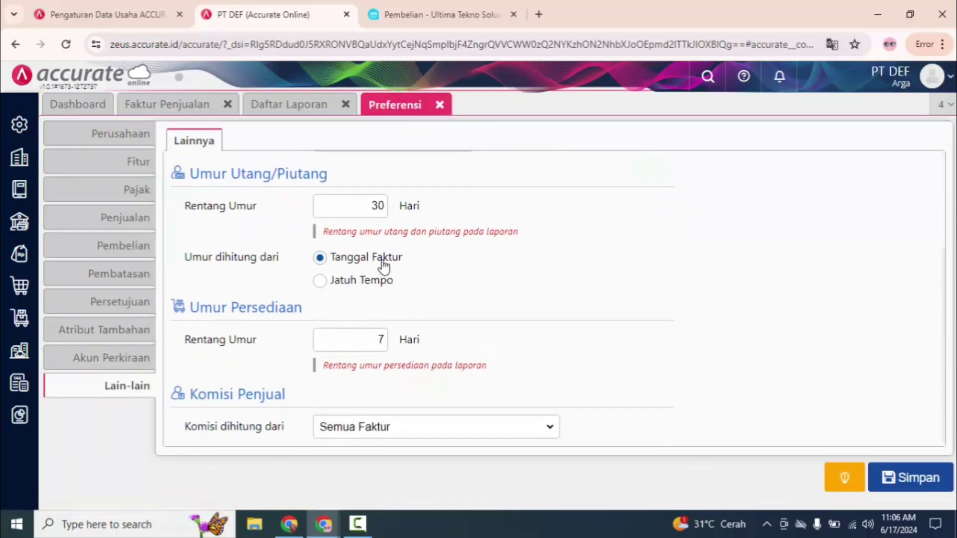
scroll(367, 288, "down", 1)
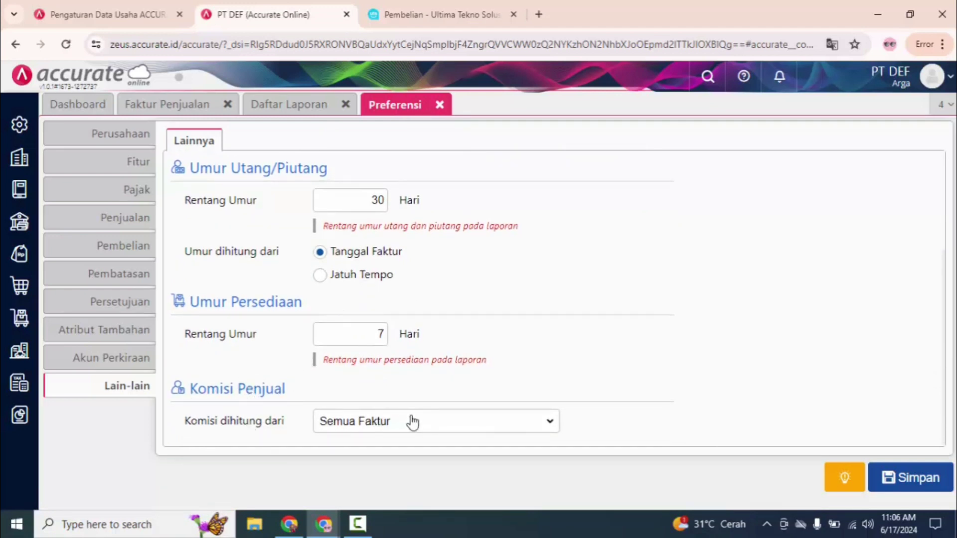
left_click(349, 421)
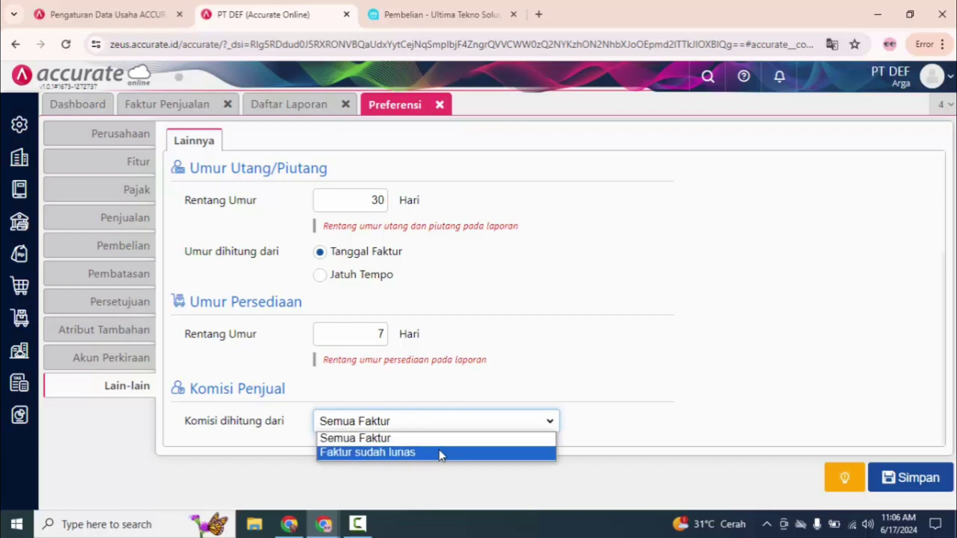
left_click(441, 454)
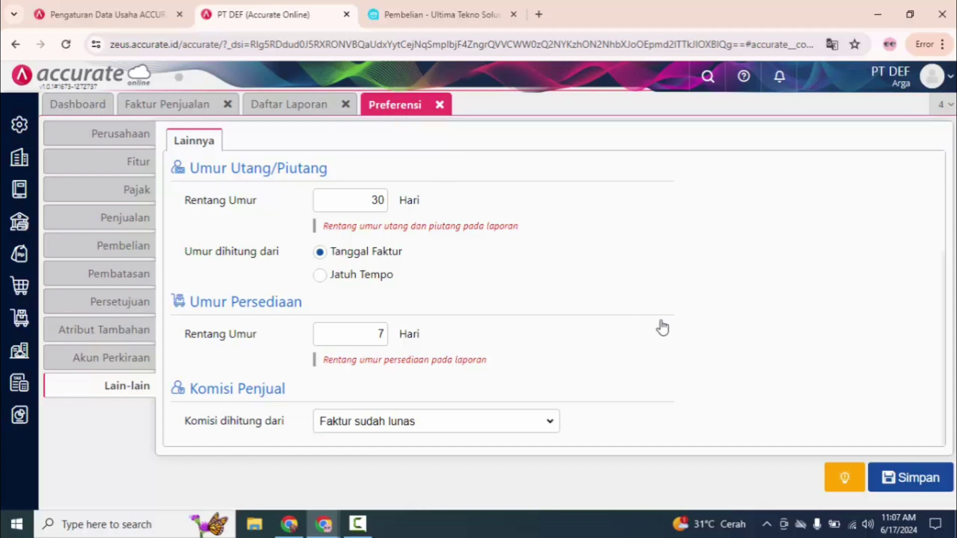
Step: Open the Perusahaan module's overview of company features
left_click(20, 159)
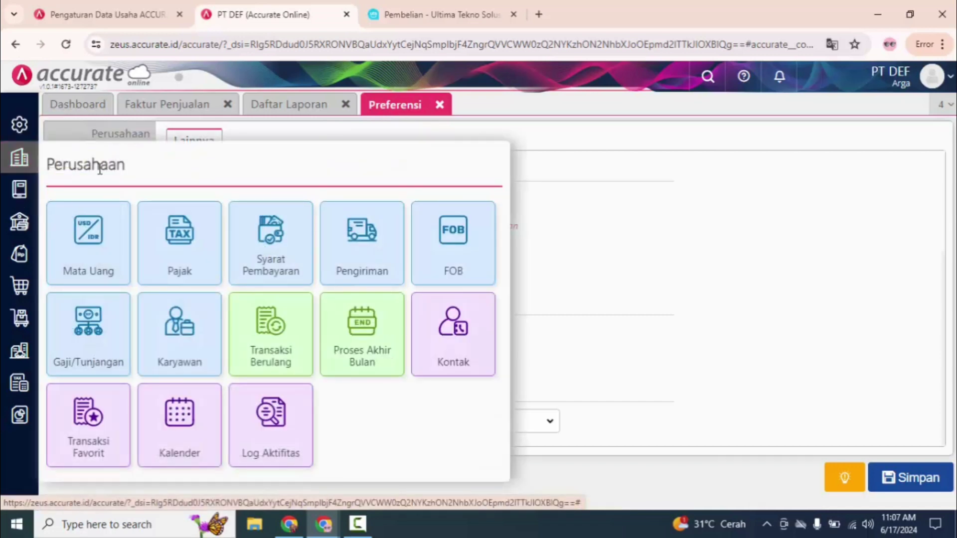